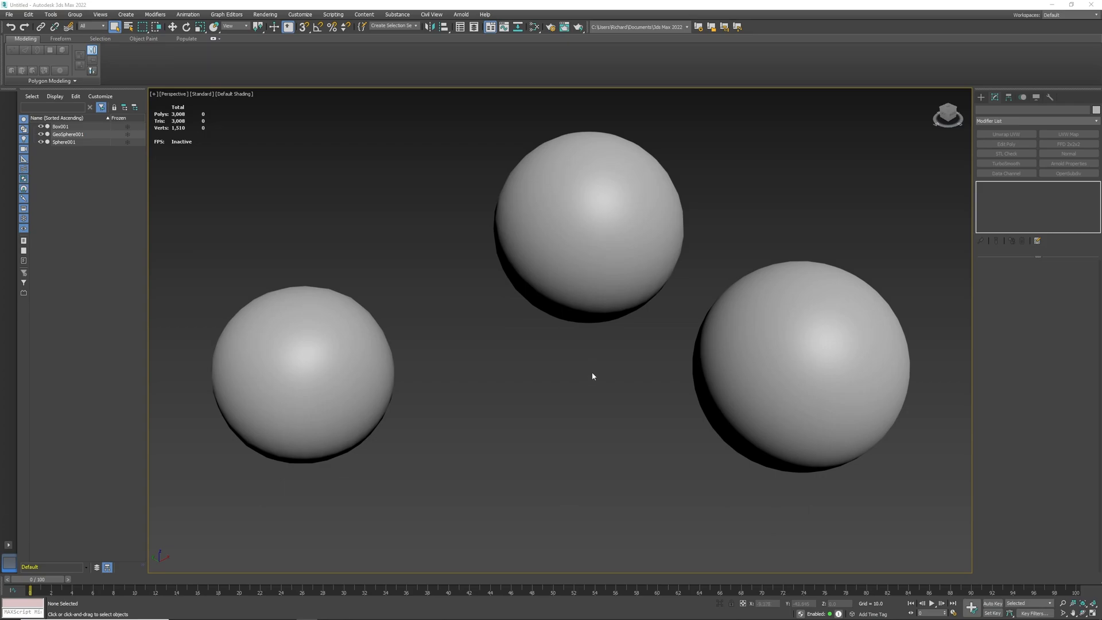
# Turn on the edged faces display so the wireframe of all three spheres can be seen
pyautogui.click(584, 307)
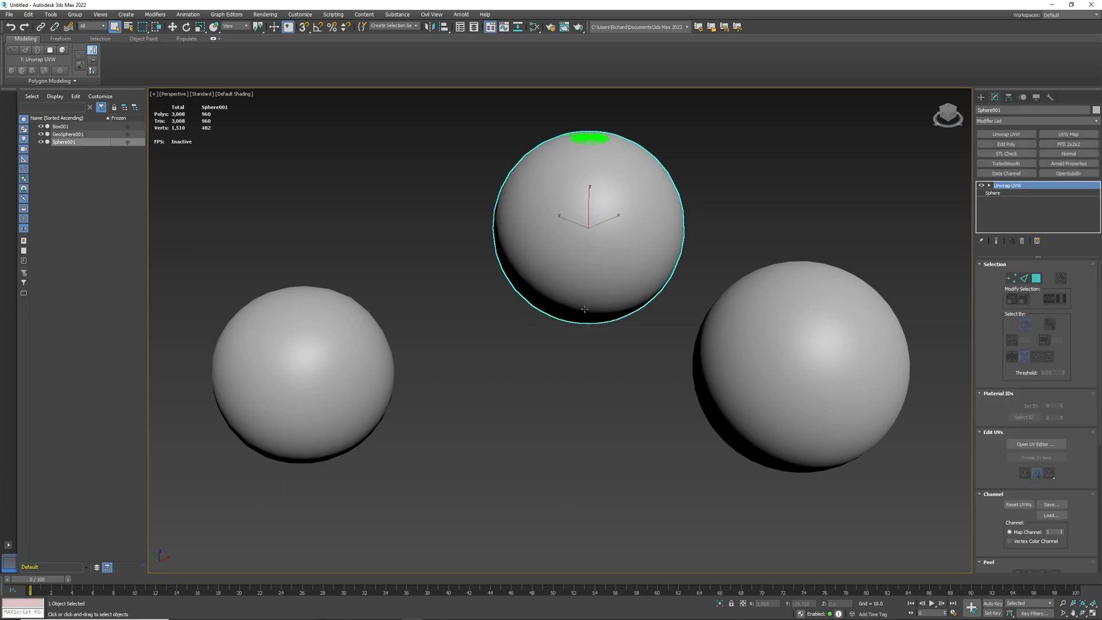
pyautogui.click(562, 395)
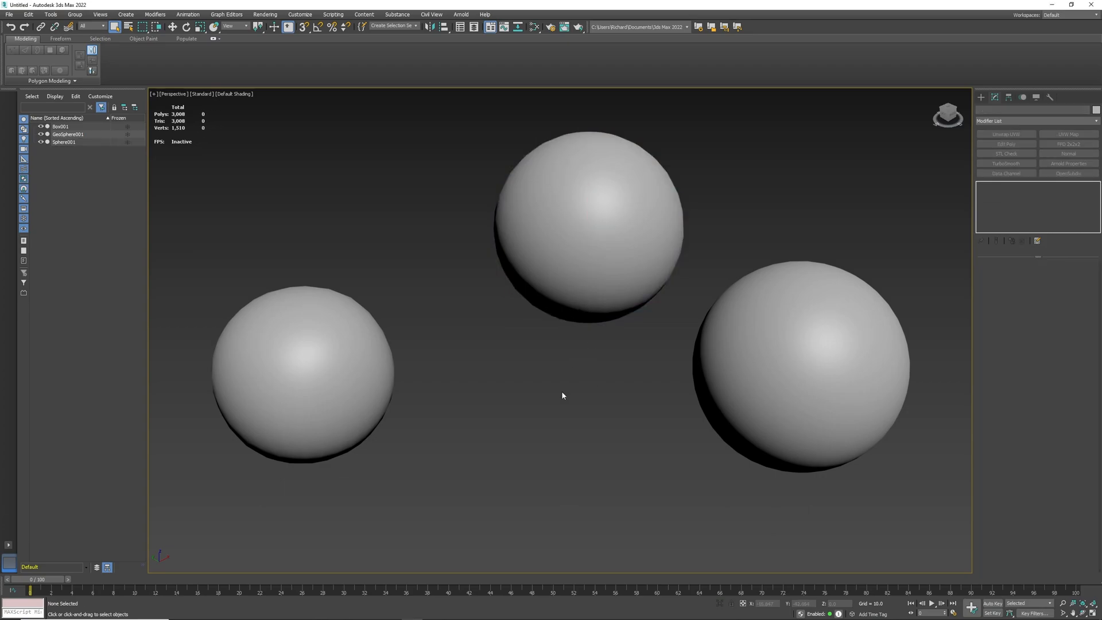
pyautogui.press('F4')
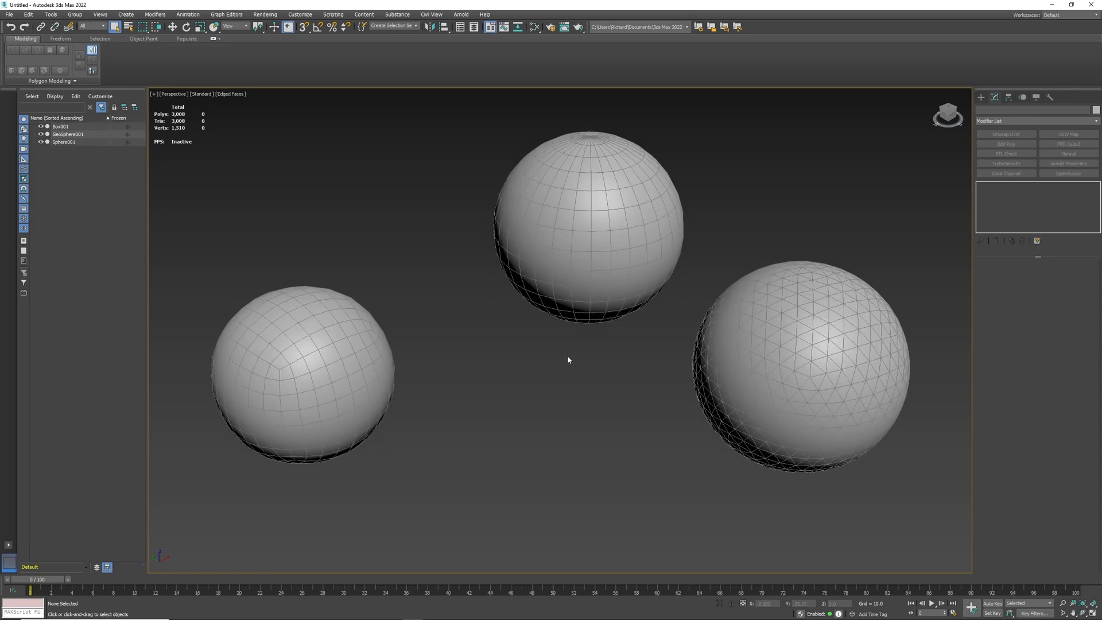
# Examine the UV layout of the standard sphere in the UV editor, then close the editor
pyautogui.click(611, 256)
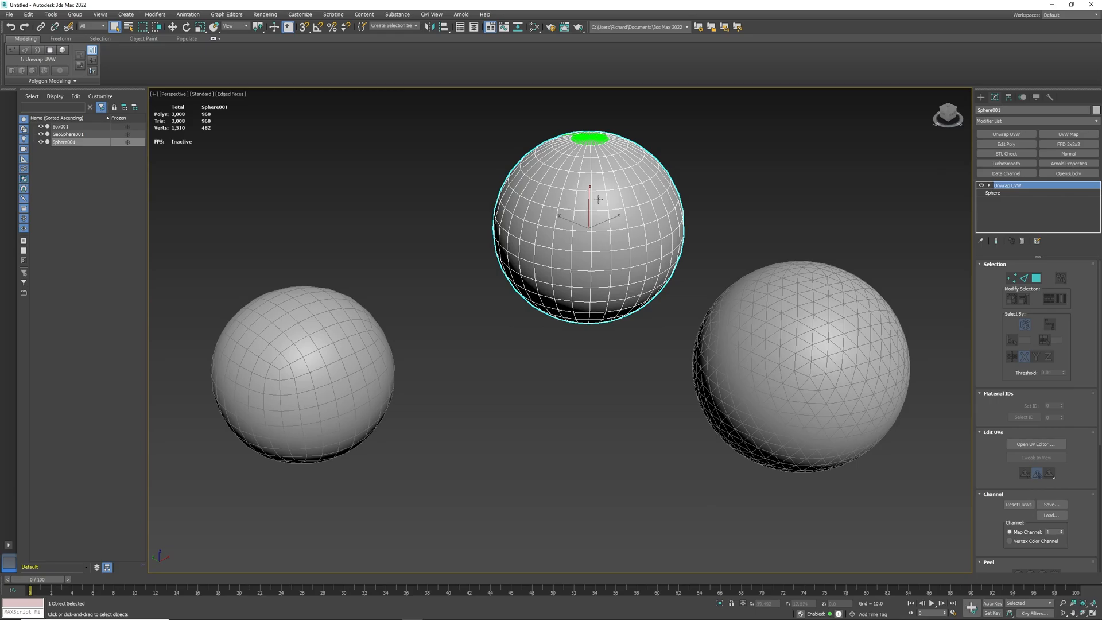
pyautogui.click(1036, 444)
pyautogui.moveTo(152, 42); pyautogui.dragTo(343, 206)
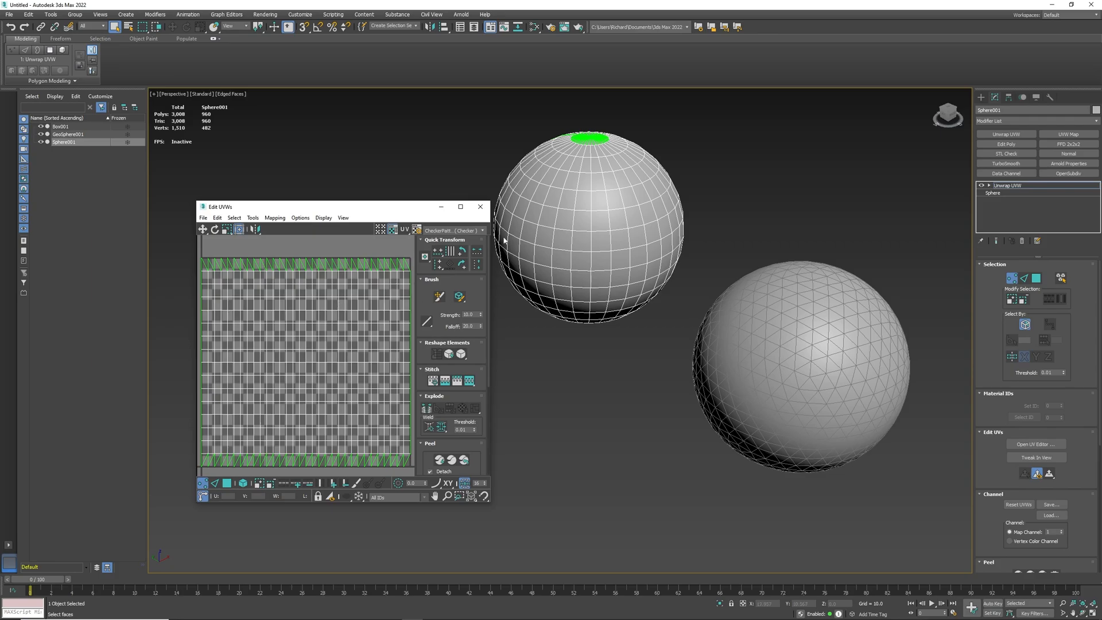
pyautogui.click(481, 206)
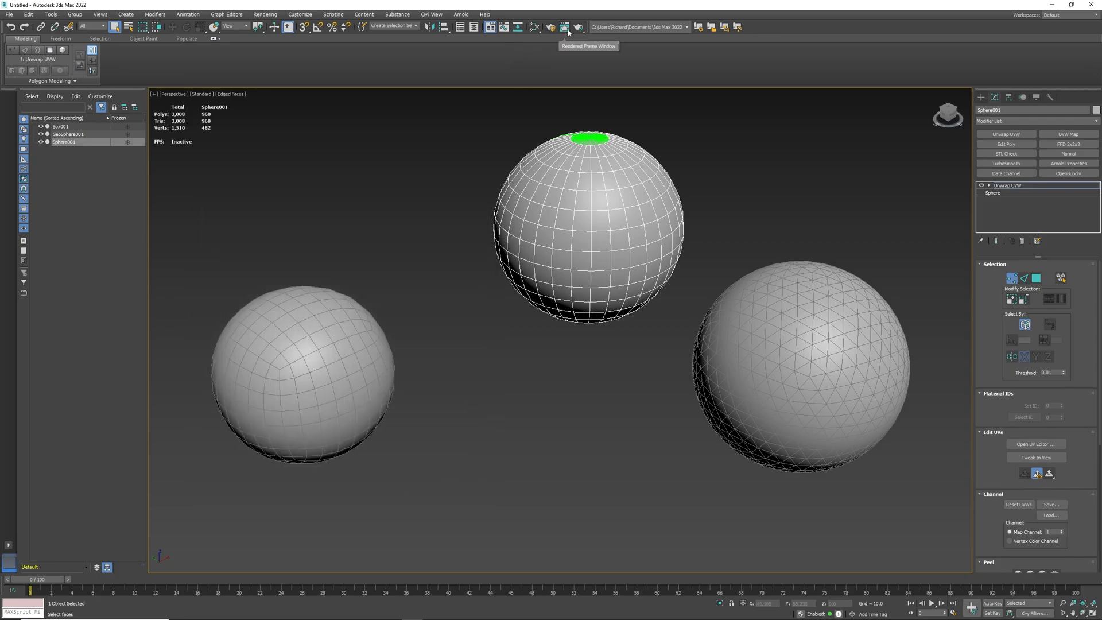
# Create an Arnold Standard Surface material in the Slate Material Editor, leaving room beside its node for map inputs
pyautogui.click(534, 27)
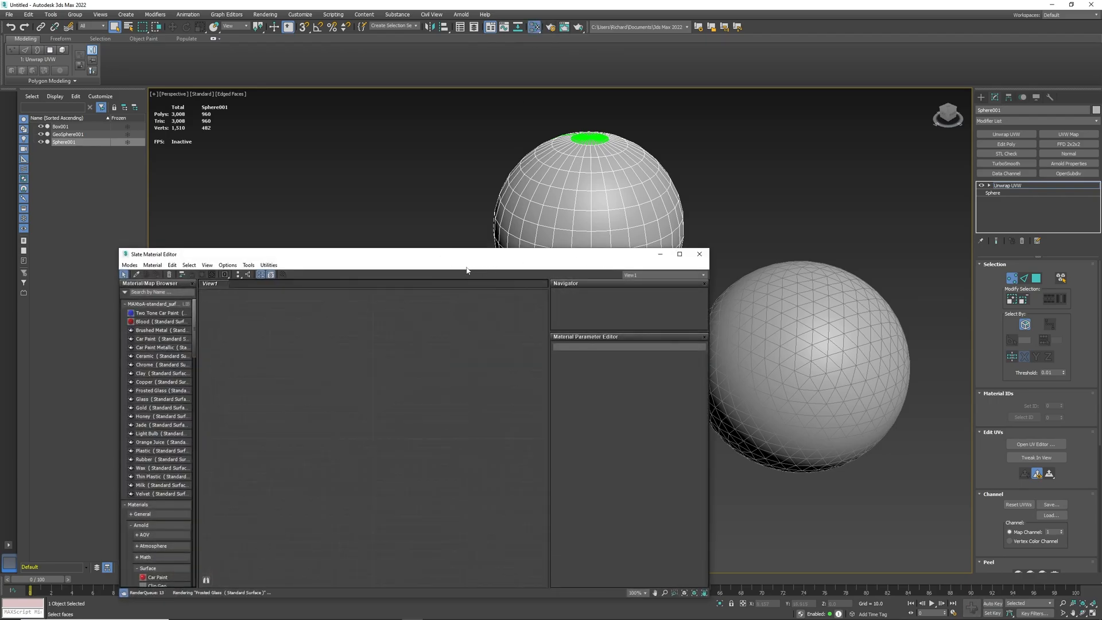
pyautogui.moveTo(442, 258); pyautogui.dragTo(854, 174)
pyautogui.rightClick(695, 283)
pyautogui.moveTo(730, 301)
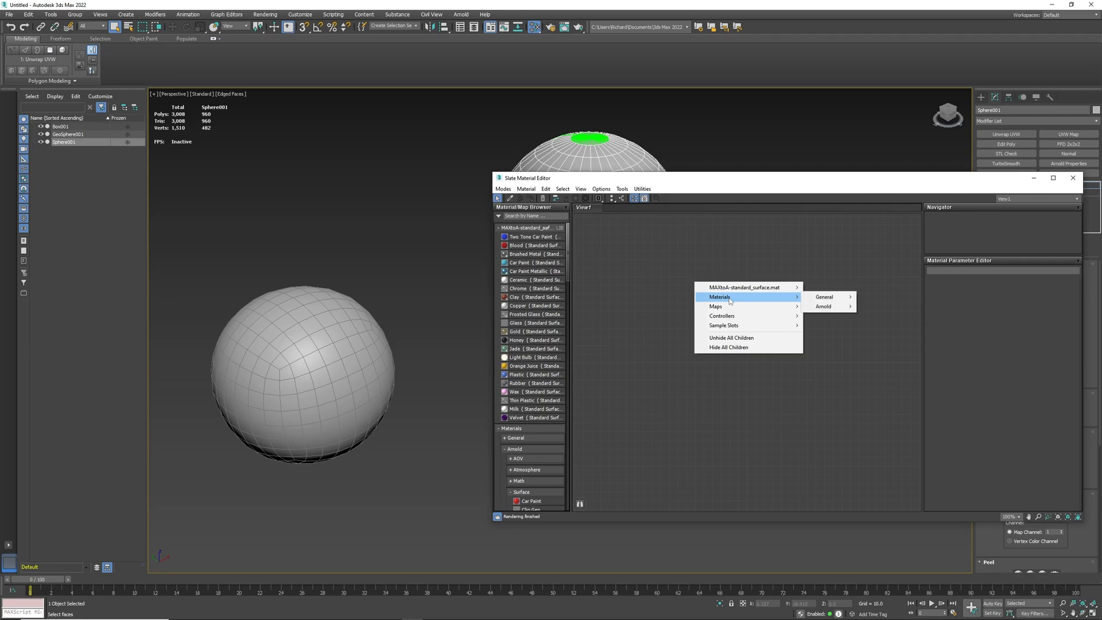
pyautogui.moveTo(826, 306)
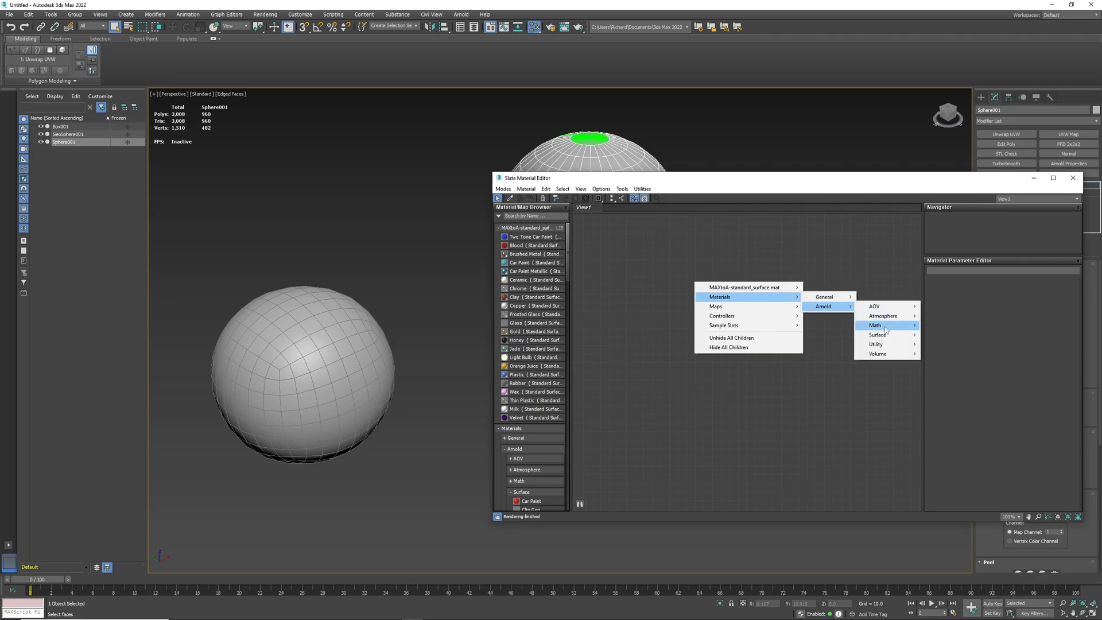
pyautogui.moveTo(889, 336)
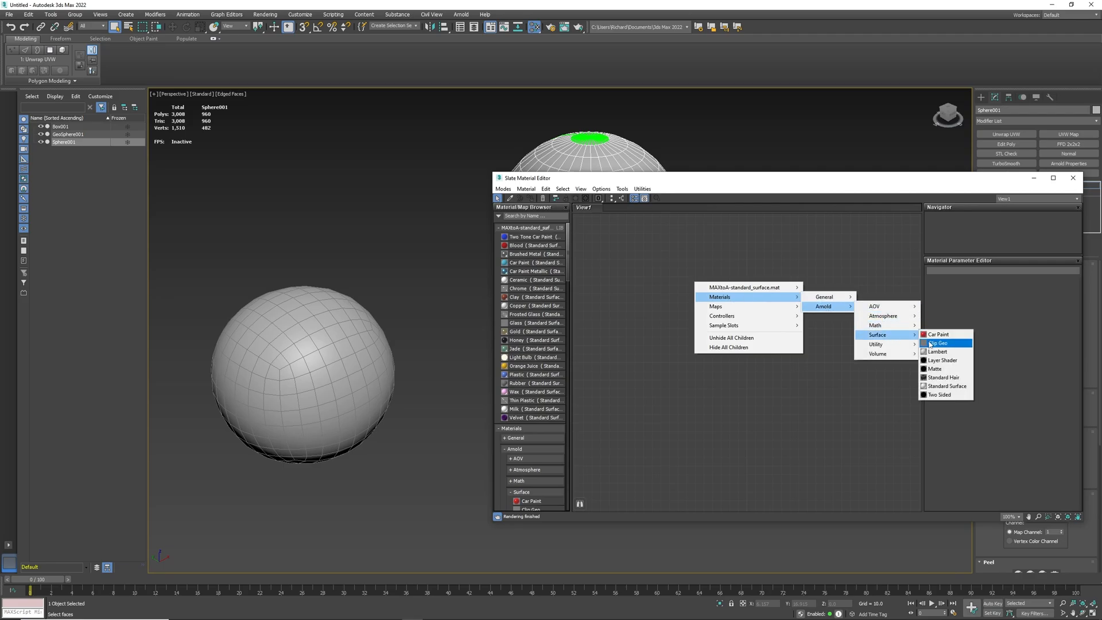
pyautogui.click(945, 386)
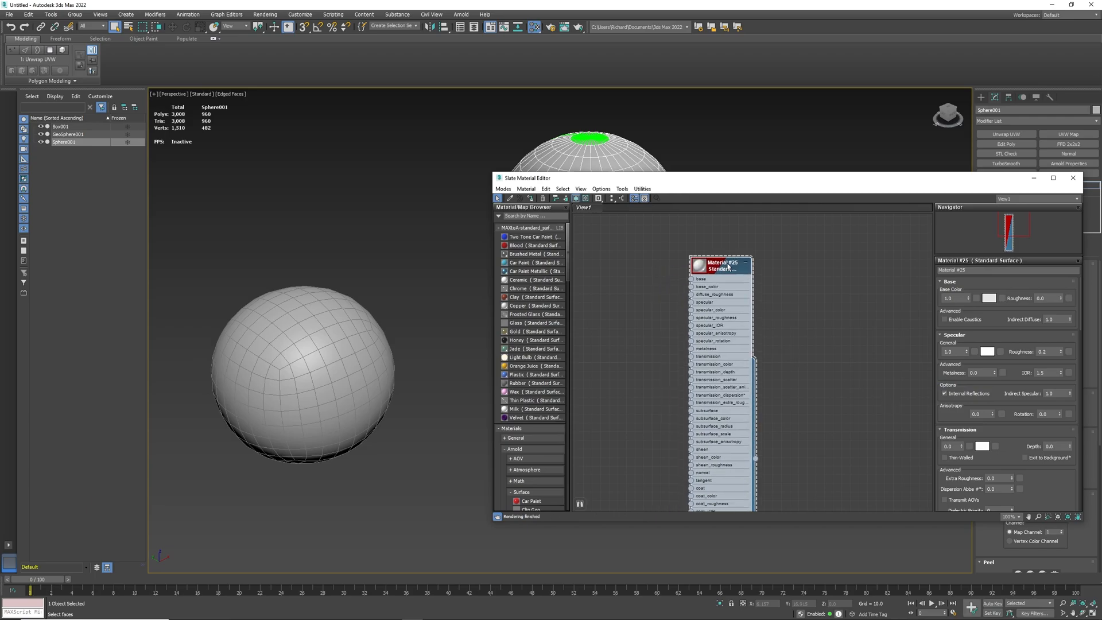
pyautogui.moveTo(706, 284); pyautogui.dragTo(813, 250)
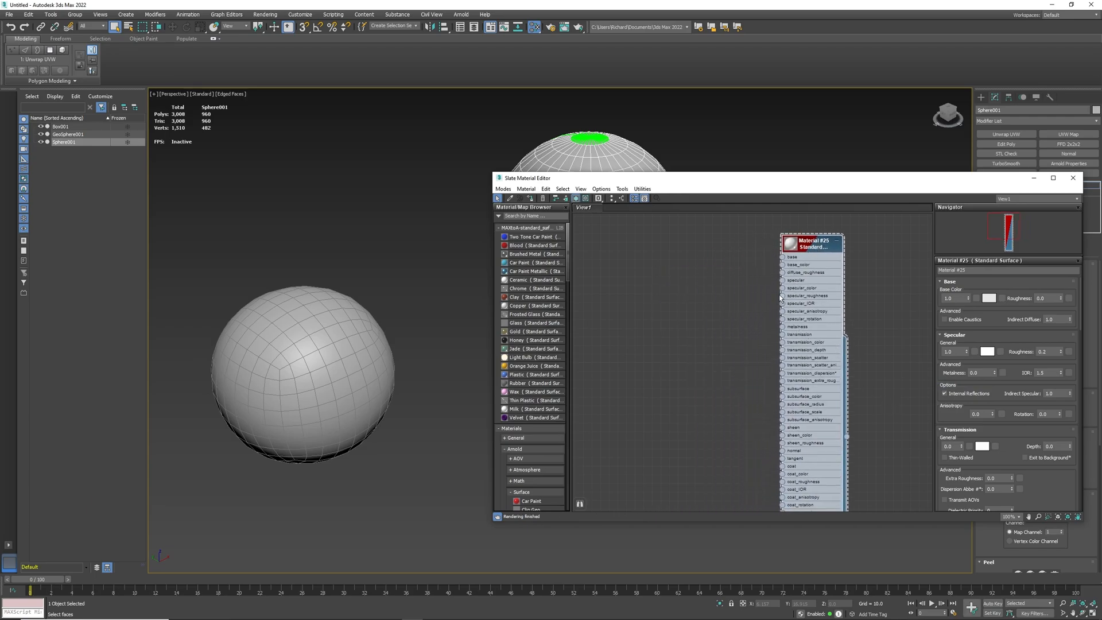
# Connect a new Checker map to the base_color input of the Standard Surface material
pyautogui.moveTo(783, 272); pyautogui.dragTo(694, 273)
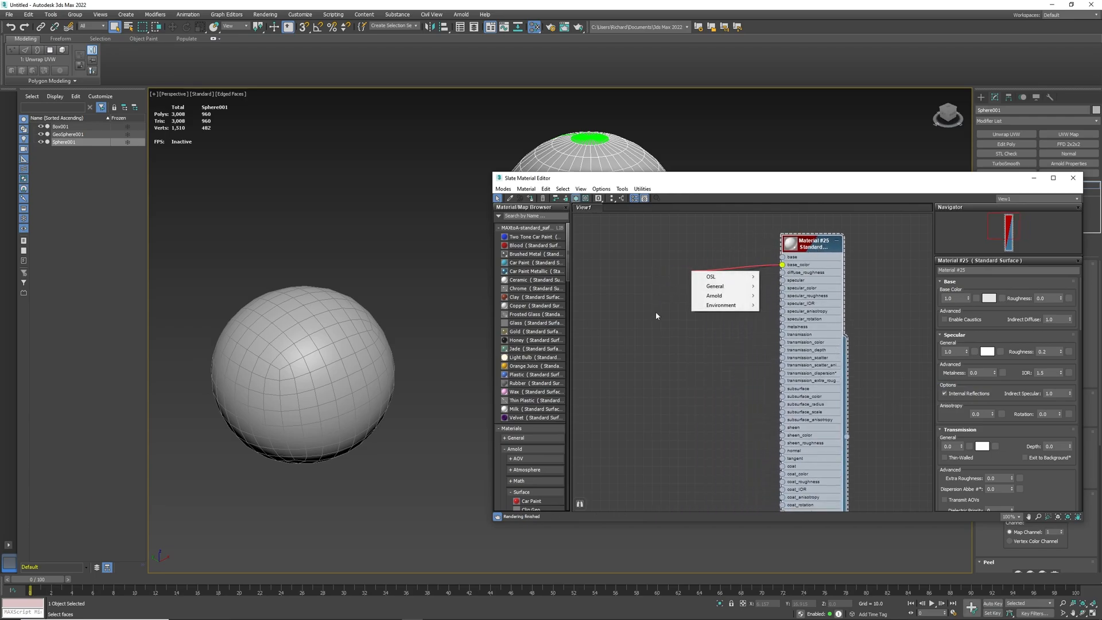
pyautogui.moveTo(725, 288)
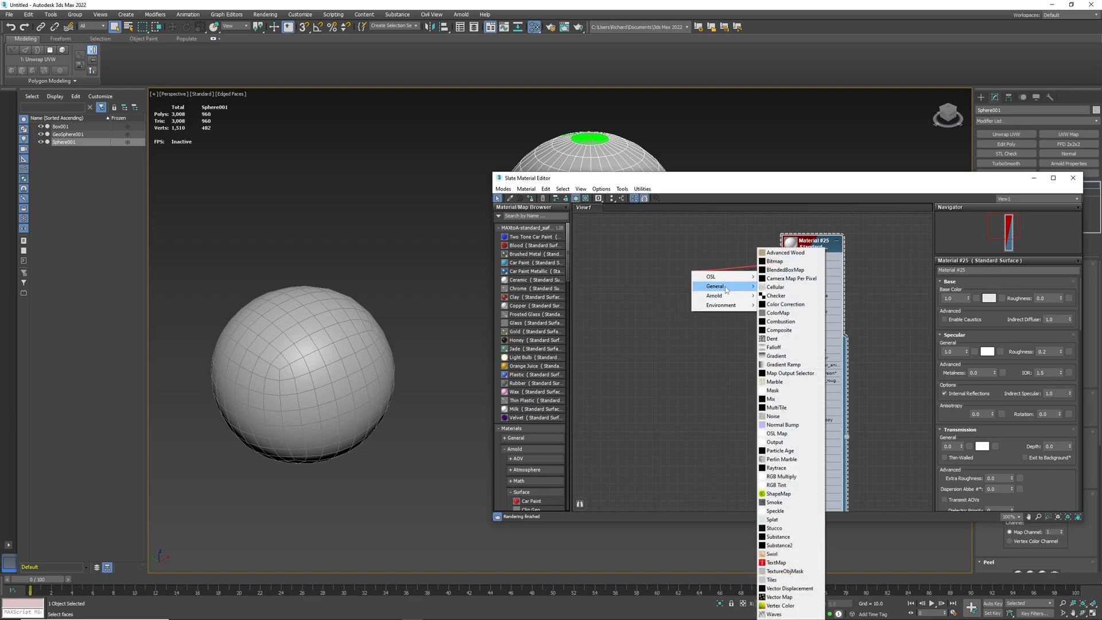
pyautogui.click(776, 296)
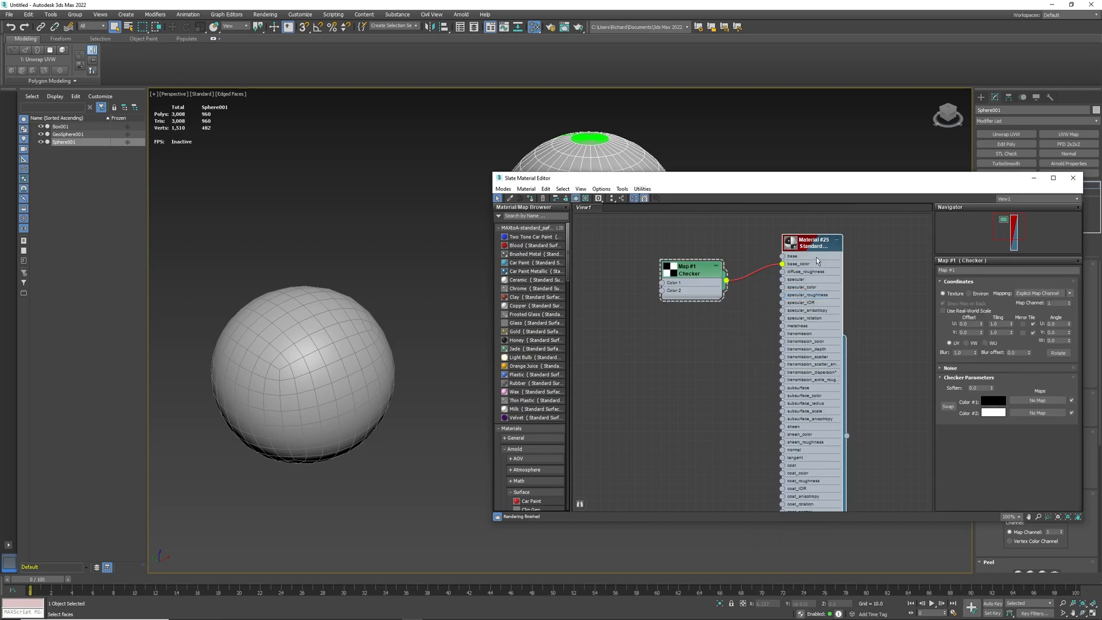
# Set the Checker map's U and V tiling to 10
pyautogui.click(998, 323)
pyautogui.write('10')
pyautogui.press('Return')
pyautogui.click(997, 332)
pyautogui.write('10')
pyautogui.press('Return')
# Show the shaded checker material in the viewport, assign it to all three spheres and close the material editor
pyautogui.rightClick(811, 248)
pyautogui.click(810, 208)
pyautogui.moveTo(806, 179); pyautogui.dragTo(628, 403)
pyautogui.moveTo(296, 145); pyautogui.dragTo(711, 333)
pyautogui.rightClick(663, 477)
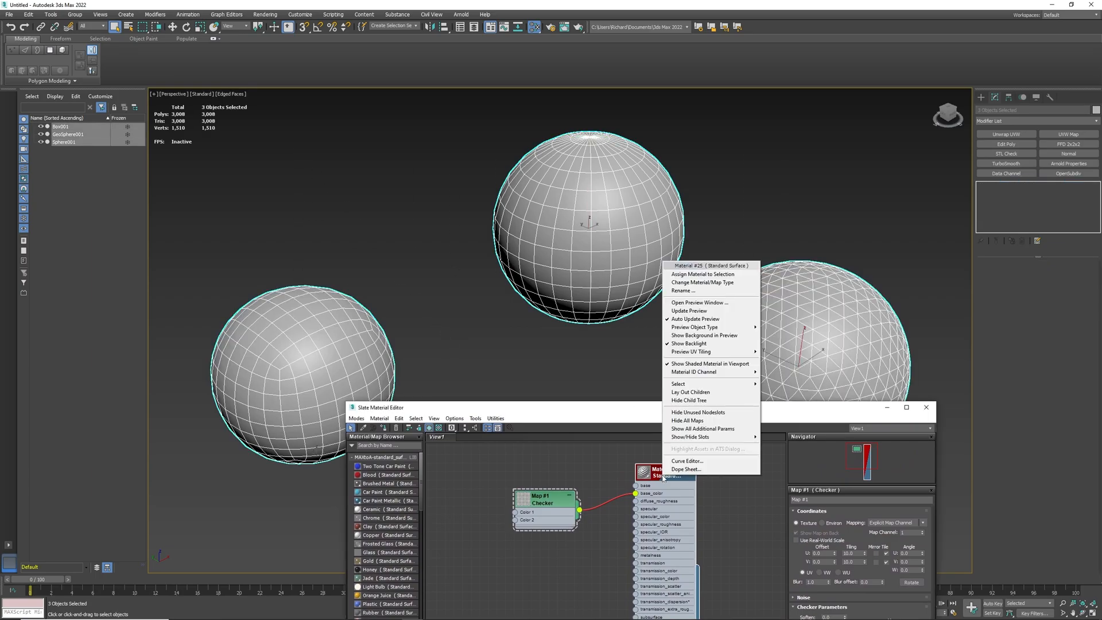
pyautogui.click(702, 275)
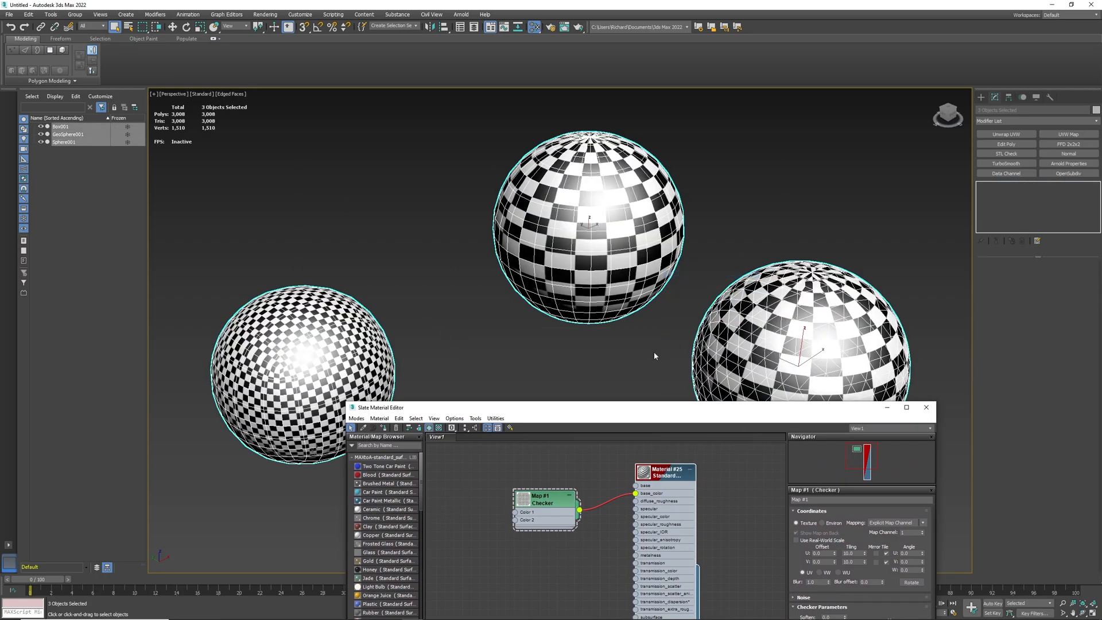
pyautogui.click(643, 348)
pyautogui.press('m')
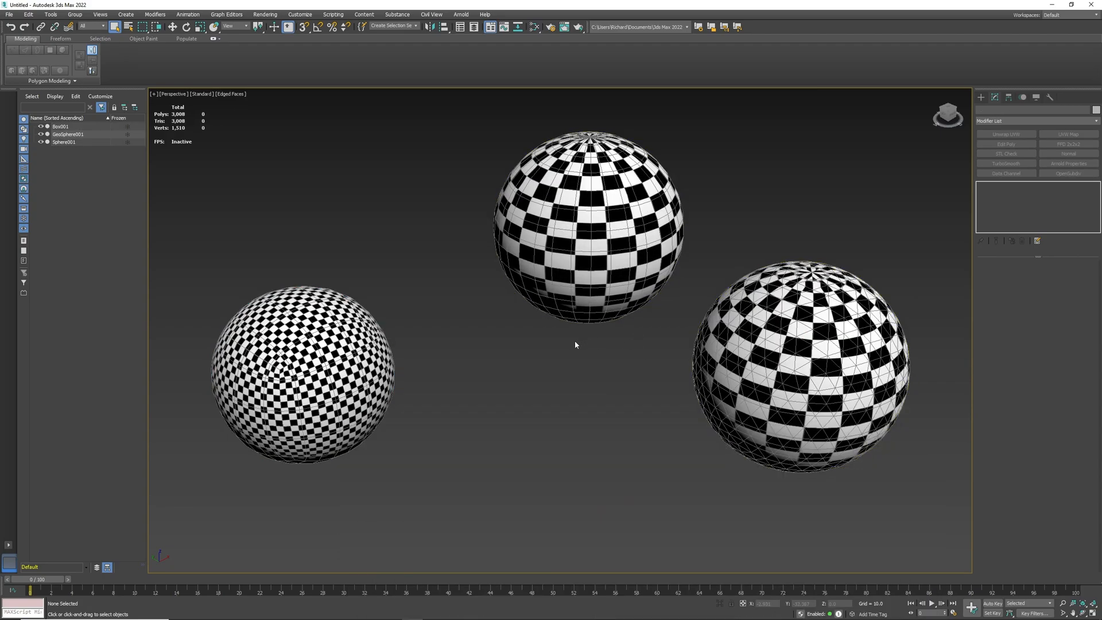
# Examine the UV seams on each of the three checkered spheres, including the GeoSphere's layout in the UV editor
pyautogui.click(569, 205)
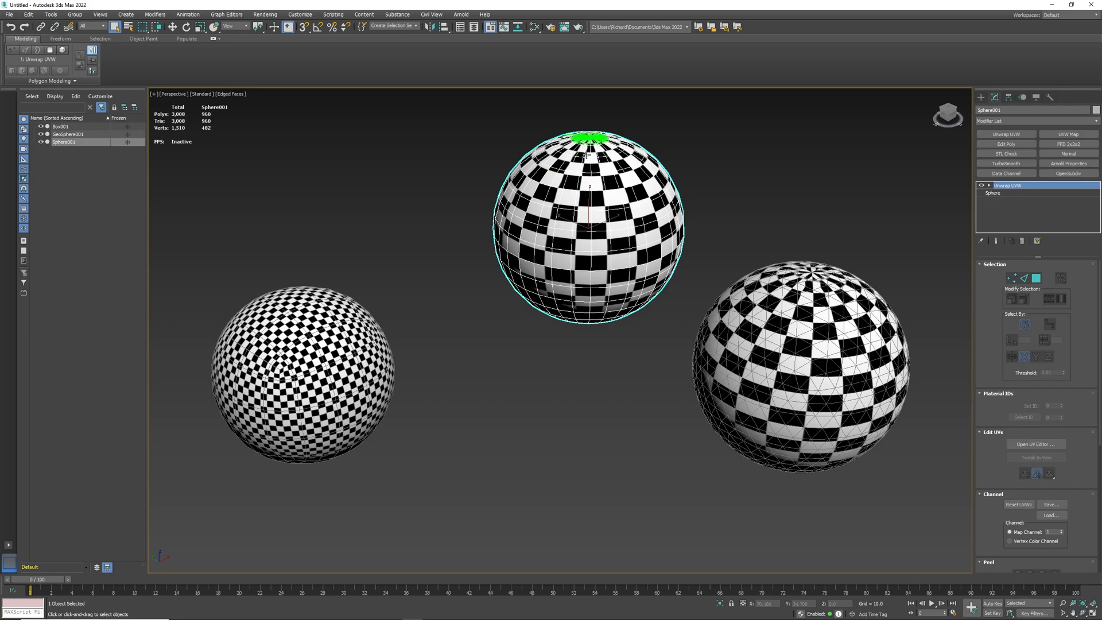
pyautogui.click(546, 403)
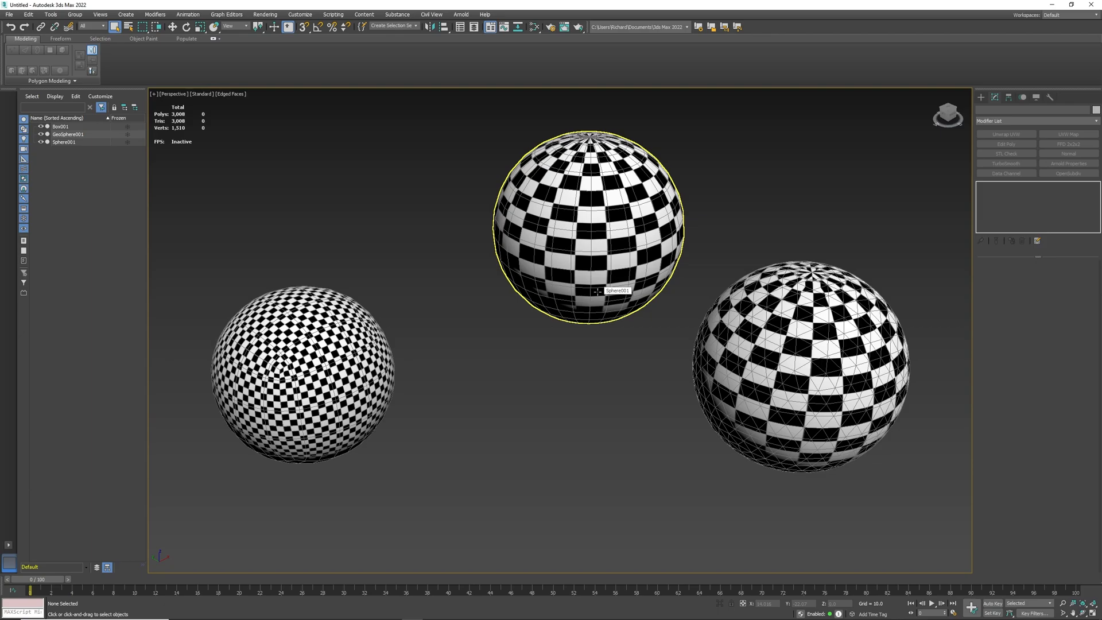
pyautogui.click(820, 331)
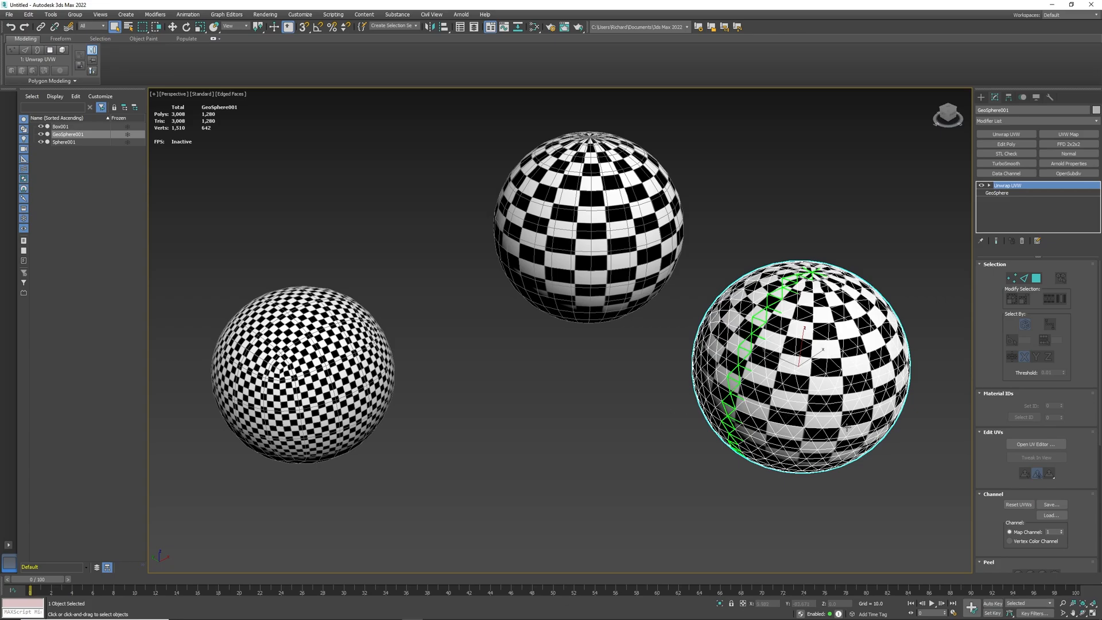
pyautogui.click(1035, 444)
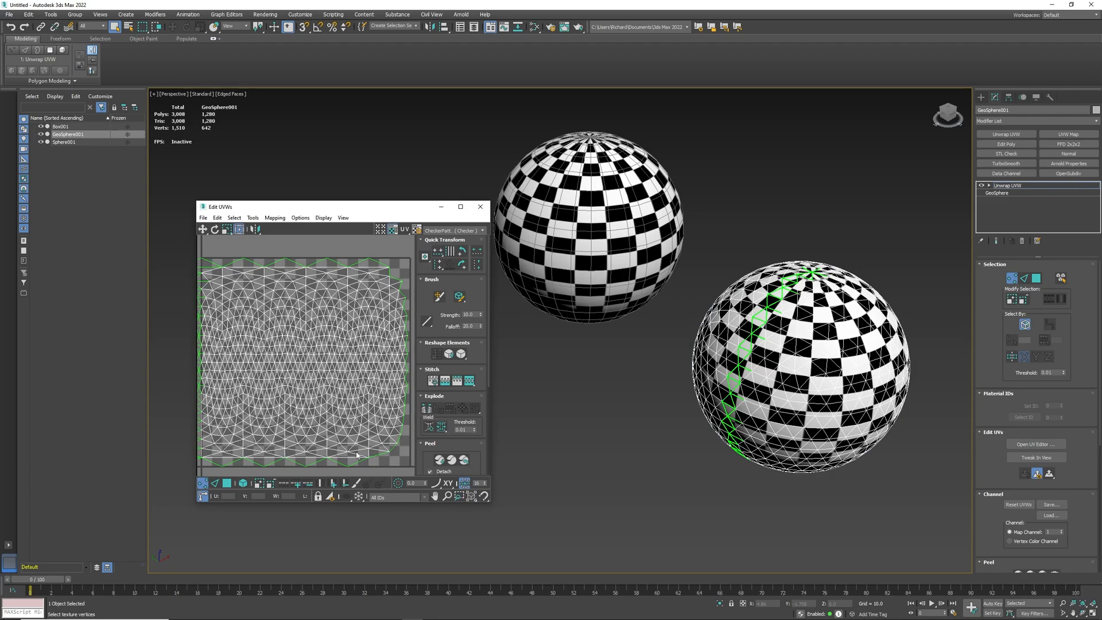
pyautogui.click(480, 207)
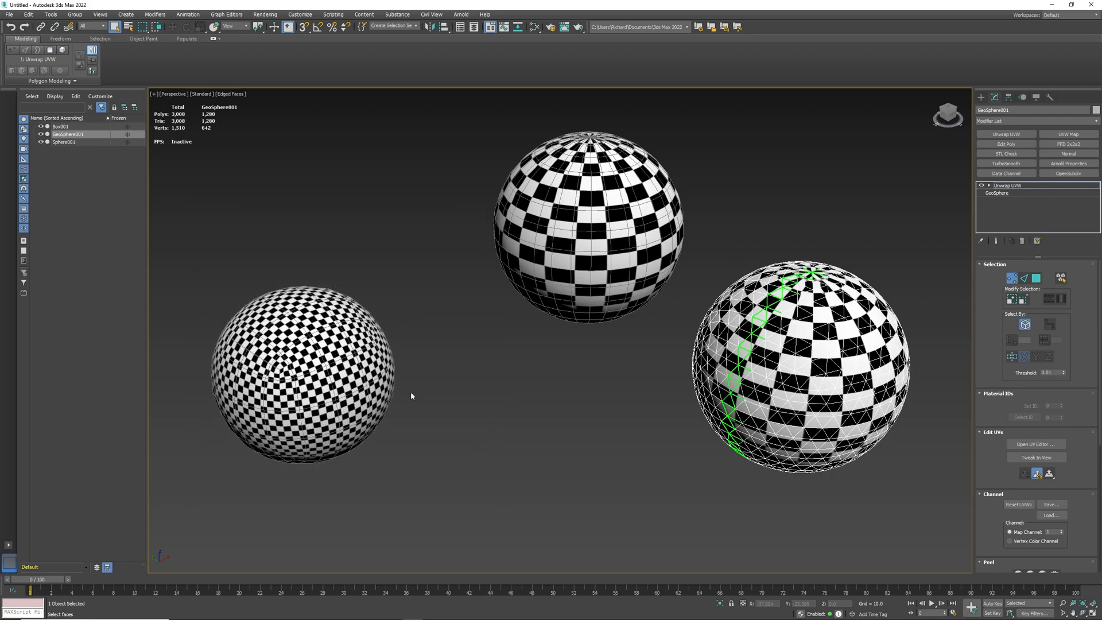
pyautogui.click(1035, 279)
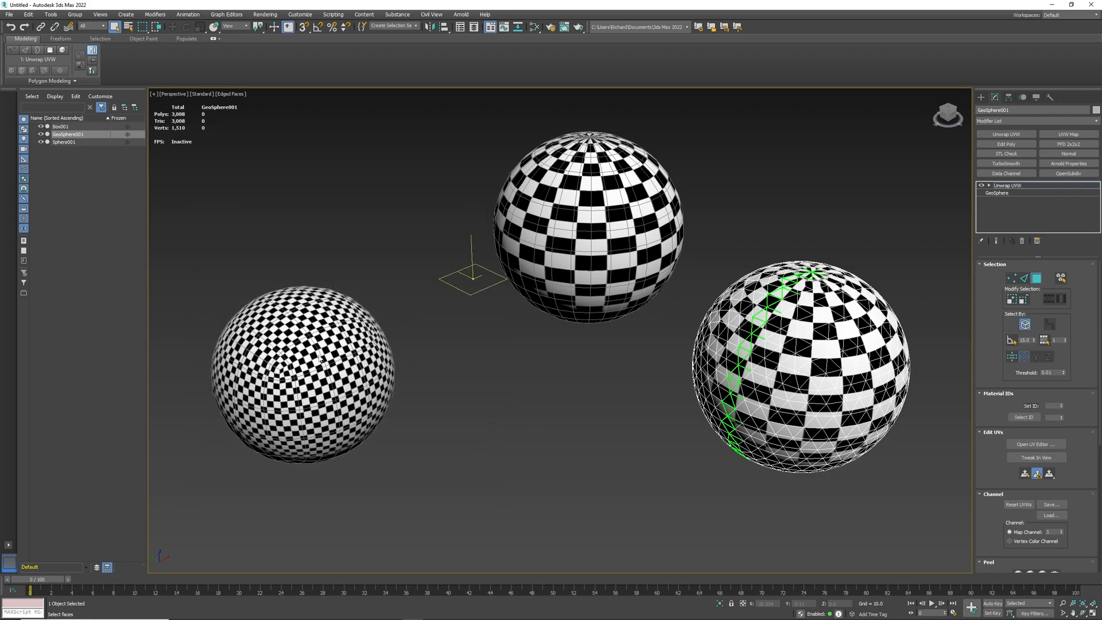
pyautogui.click(1034, 280)
pyautogui.click(376, 390)
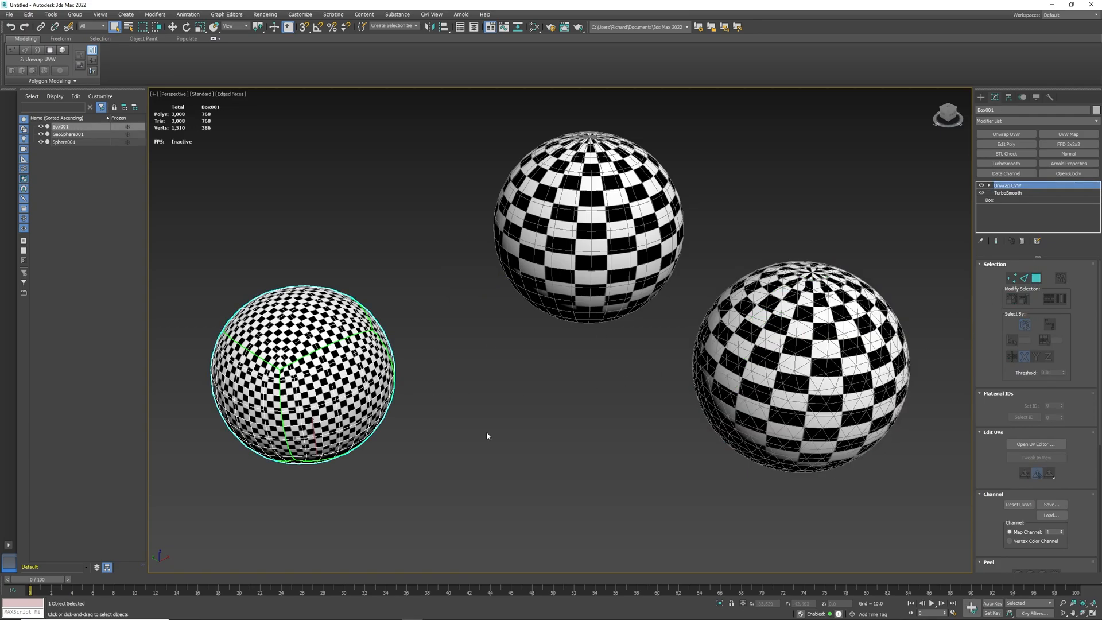
pyautogui.click(486, 433)
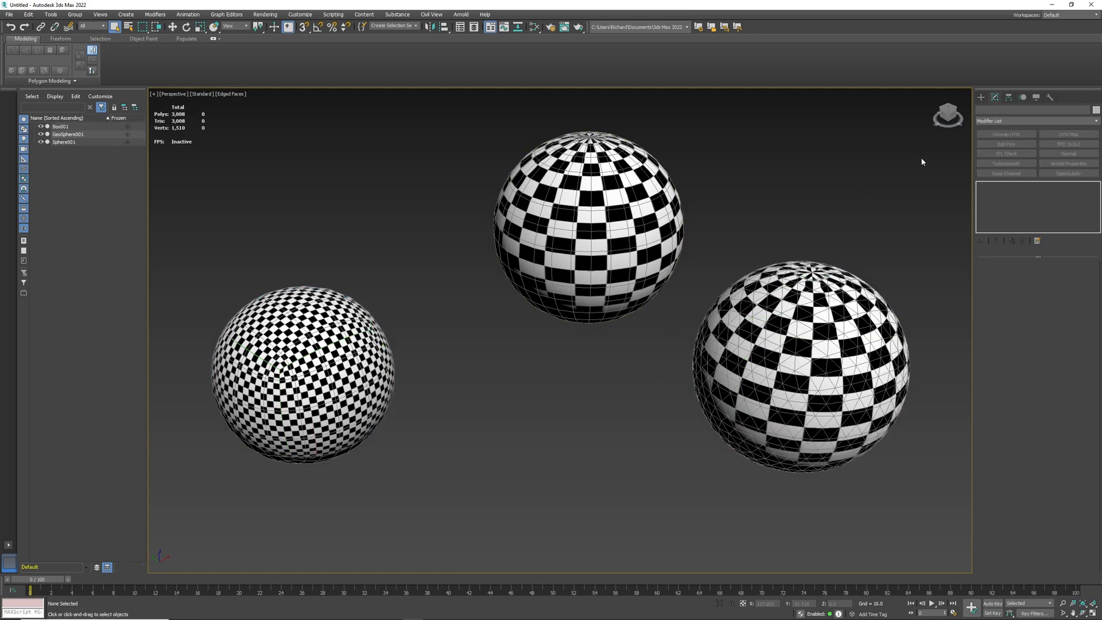
# Create a standard primitive box about 31 × 30 × 21 units in the space between the three spheres
pyautogui.click(980, 97)
pyautogui.click(1027, 155)
pyautogui.moveTo(441, 428); pyautogui.dragTo(709, 430)
pyautogui.click(642, 303)
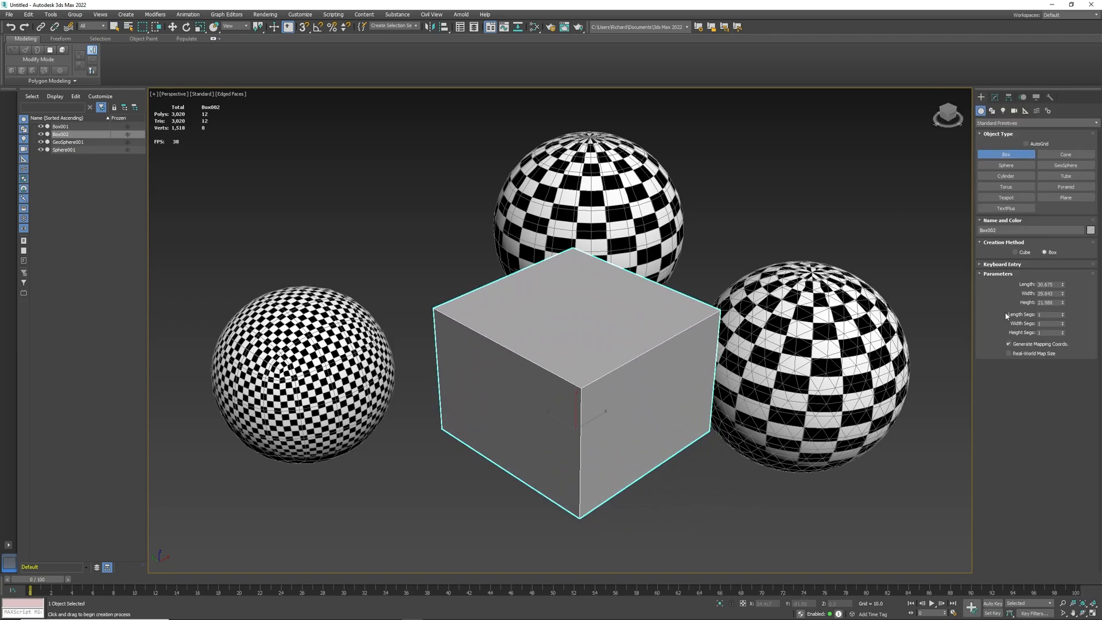
# Set the new box's length, width and height to 30 to make it a cube
pyautogui.click(1055, 284)
pyautogui.write('30')
pyautogui.press('Tab')
pyautogui.write('30')
pyautogui.press('Tab')
pyautogui.write('3')
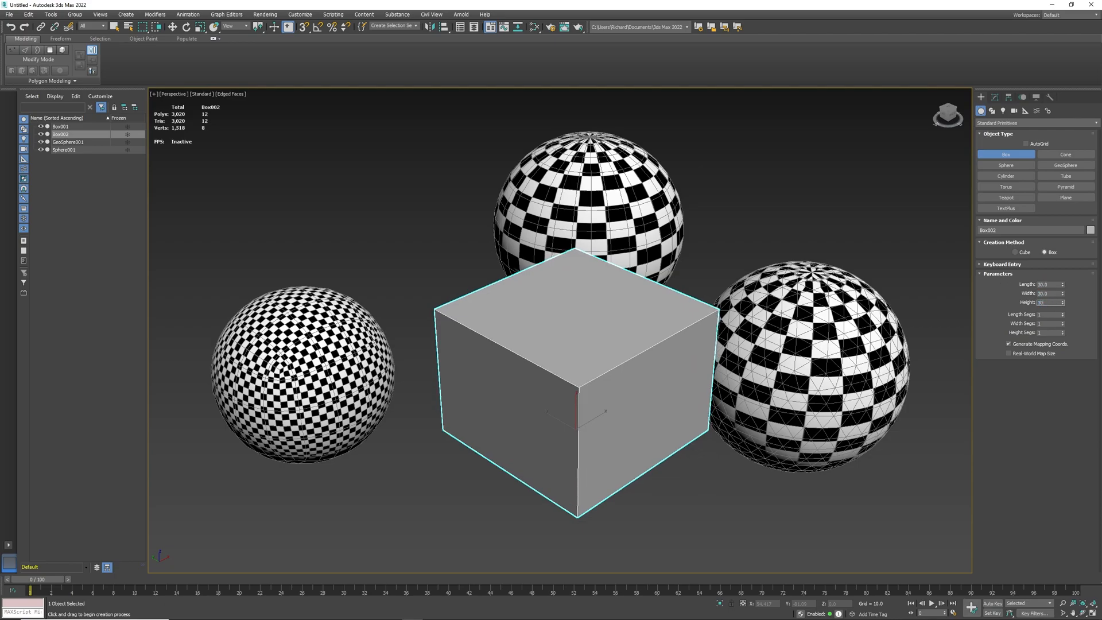
pyautogui.write('0')
pyautogui.press('Return')
# Apply TurboSmooth with 3 iterations to the cube and move the rounded result clear of the checkered spheres
pyautogui.click(994, 96)
pyautogui.click(1001, 163)
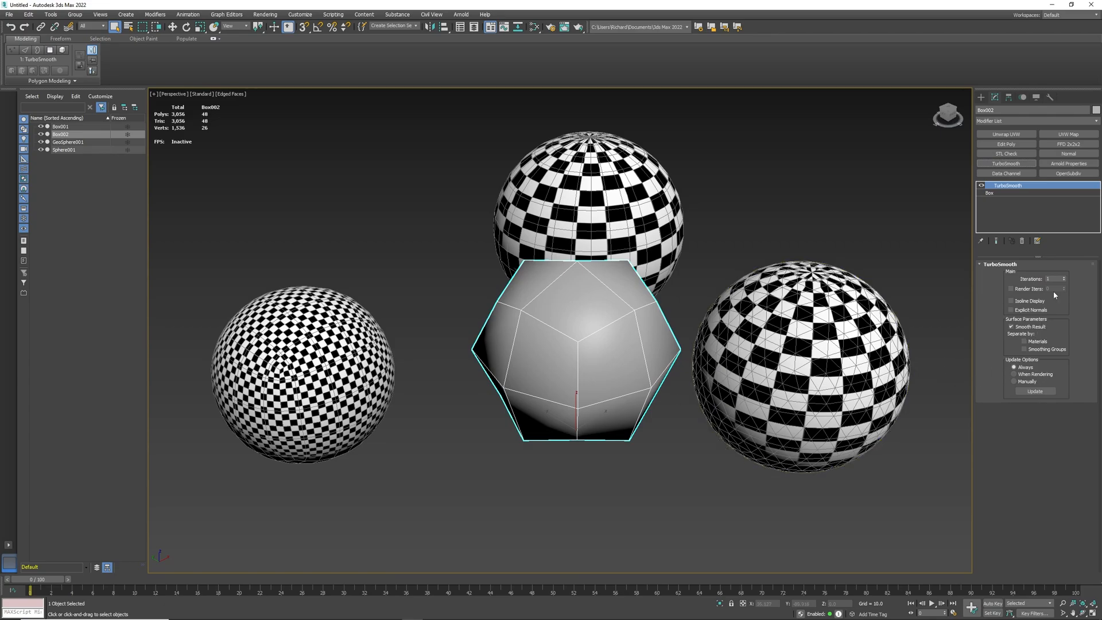
pyautogui.click(1065, 276)
pyautogui.click(1064, 276)
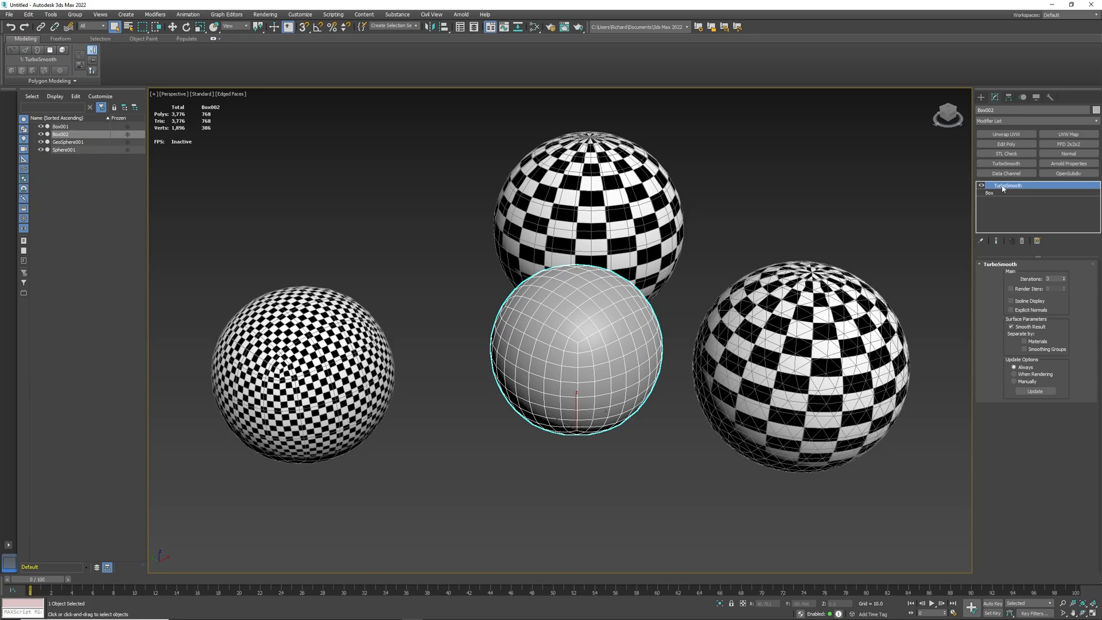
pyautogui.press('w')
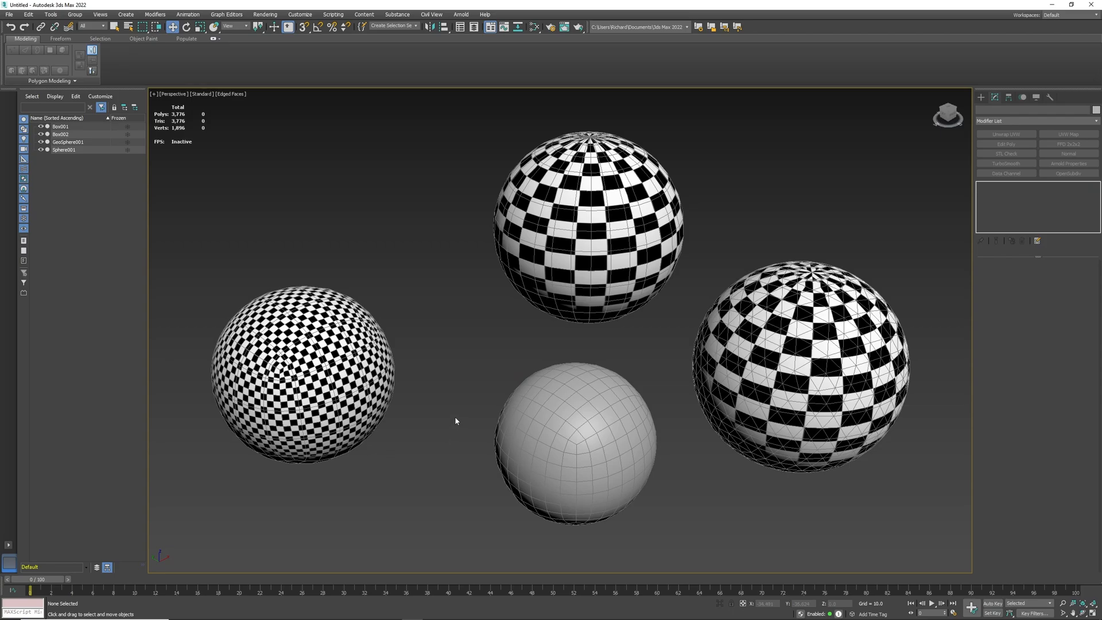
# Open the UV layout of the checkered box-based sphere in the UV editor with polygon selection active
pyautogui.click(357, 425)
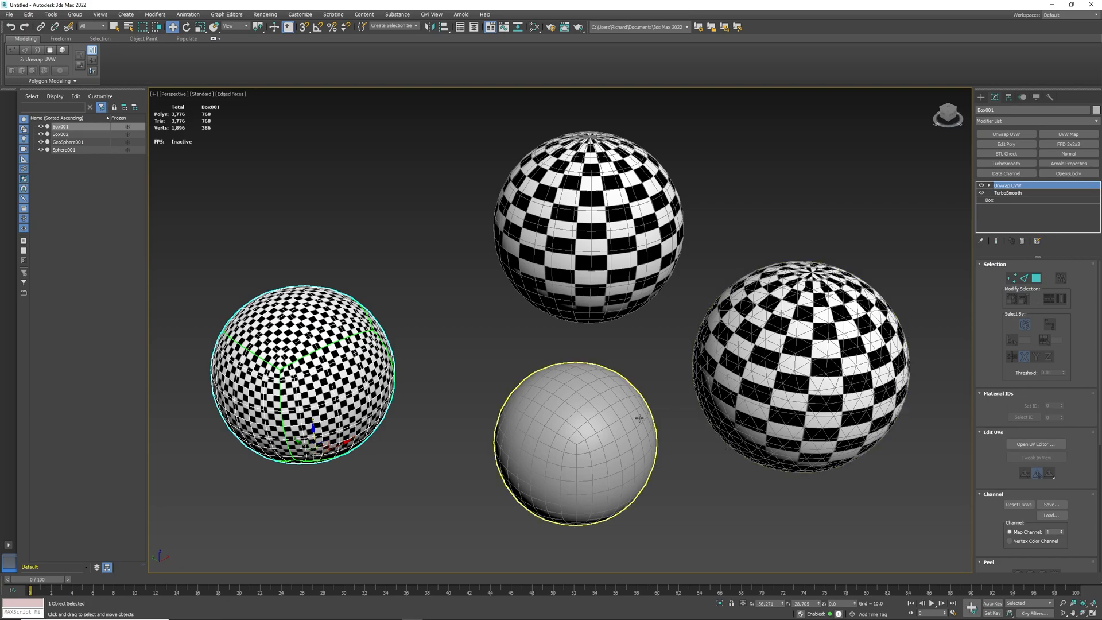
pyautogui.click(1036, 278)
pyautogui.click(1019, 446)
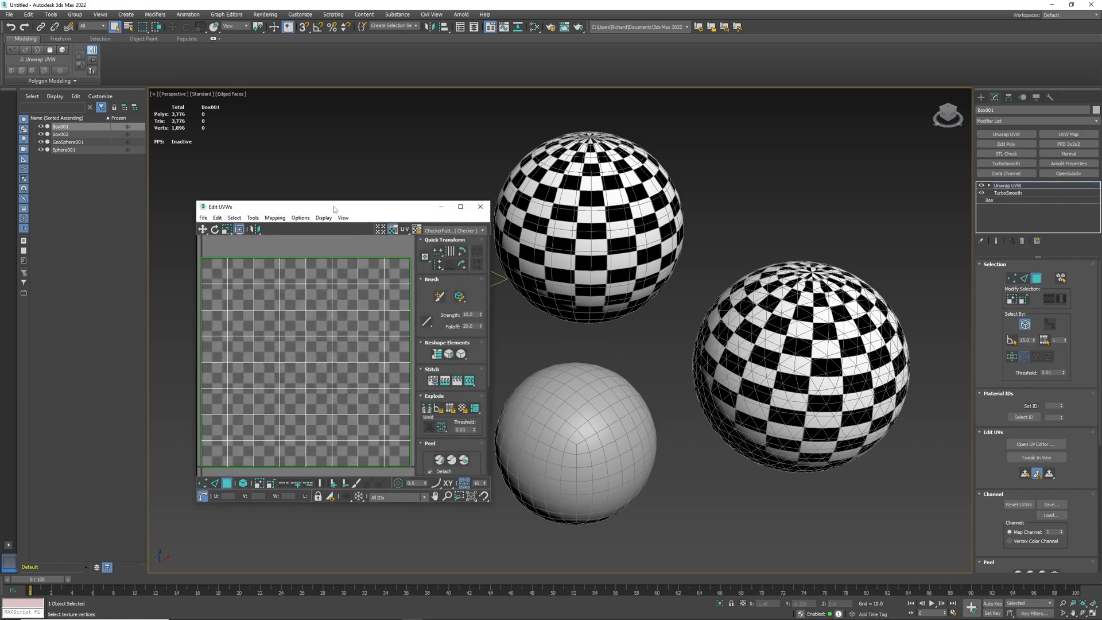
pyautogui.moveTo(333, 208); pyautogui.dragTo(576, 131)
# Select one of the stacked UV shells and move it beside the checker tile, to its left
pyautogui.click(533, 274)
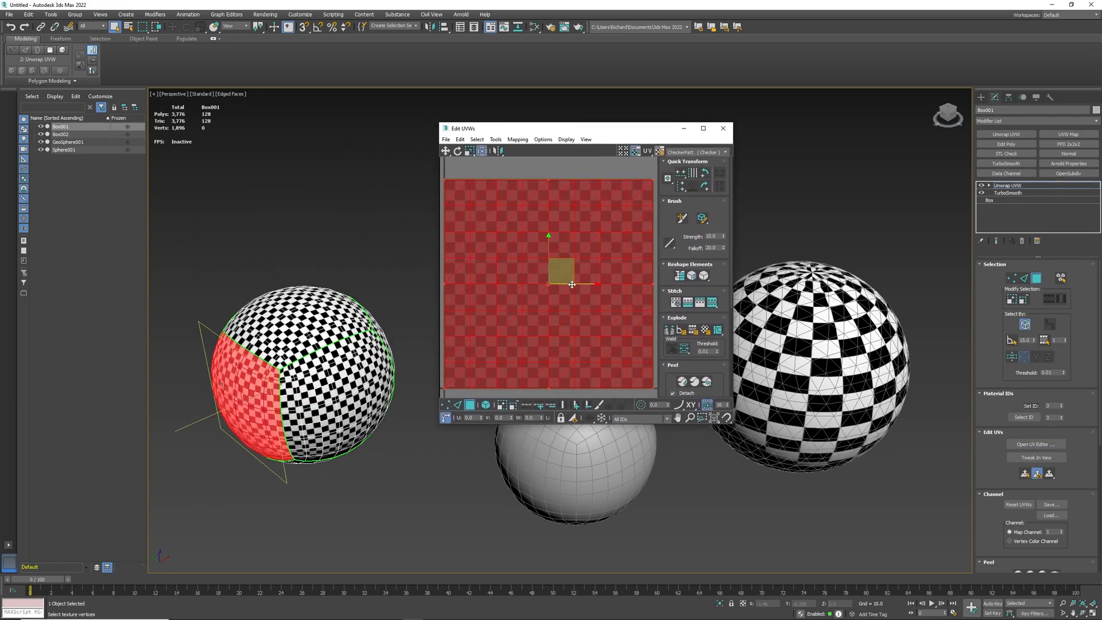
pyautogui.scroll(-5, 580, 285)
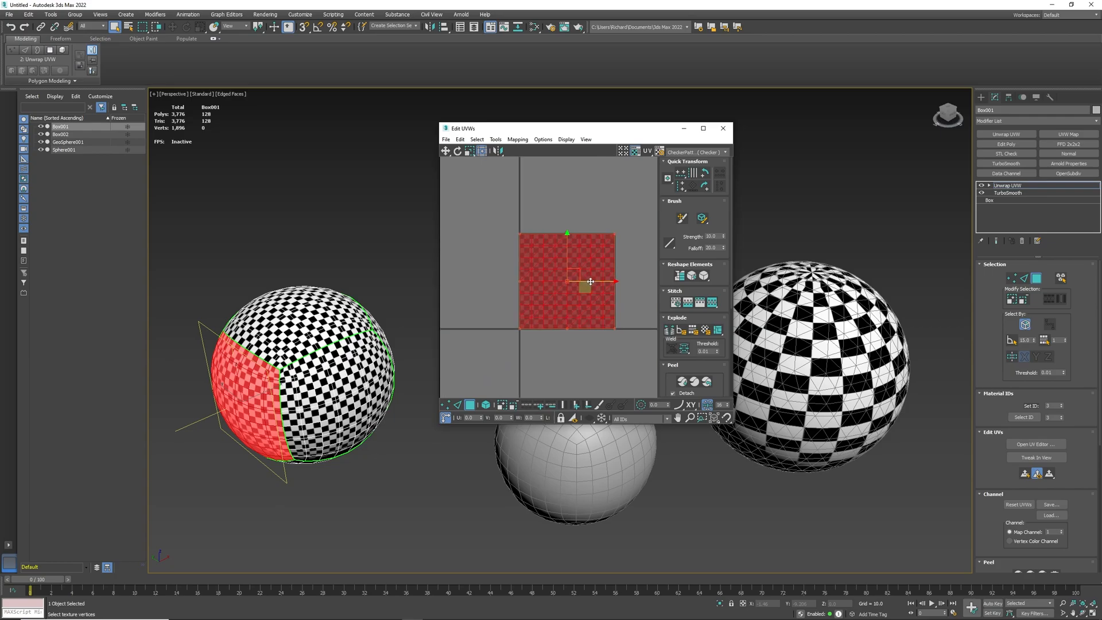
pyautogui.press('w')
pyautogui.moveTo(594, 280); pyautogui.dragTo(485, 284)
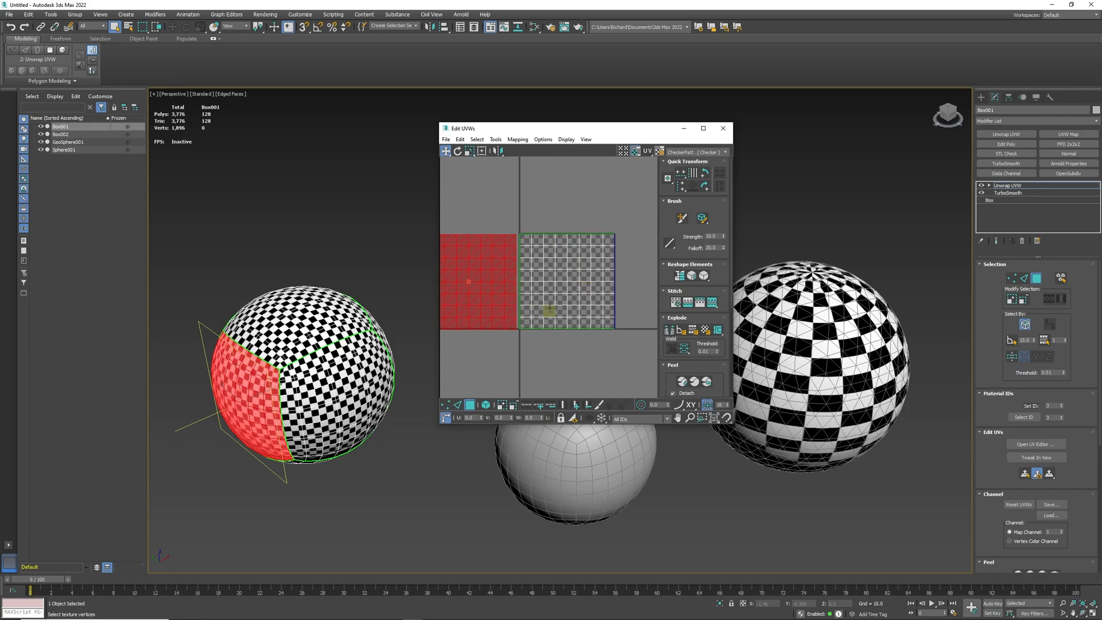
pyautogui.click(556, 279)
pyautogui.hotkey('ctrl', 'z')
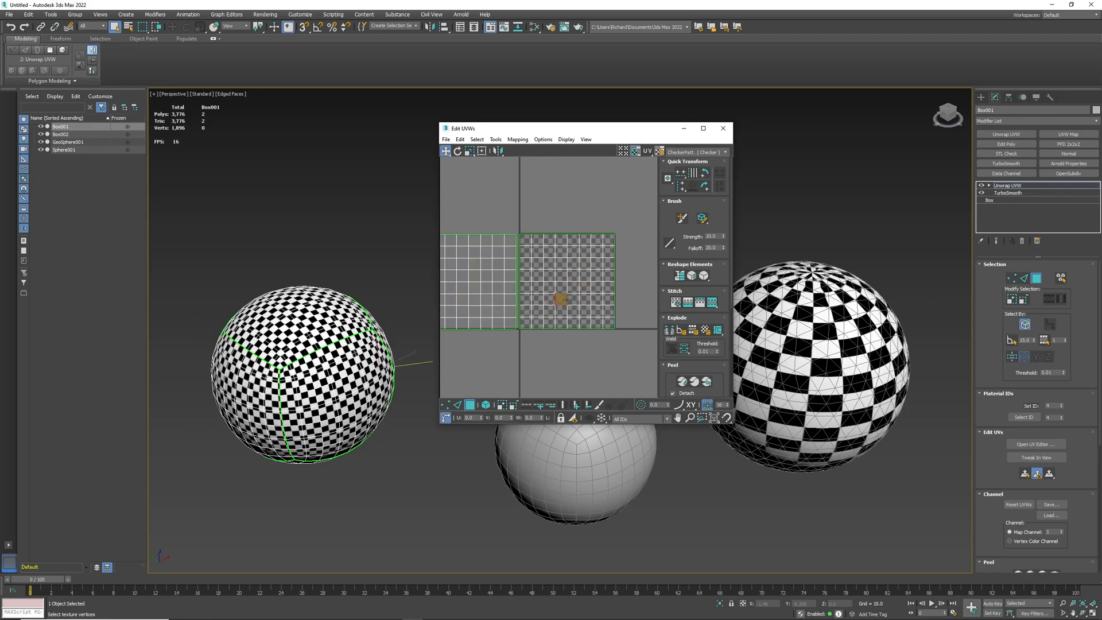
# Move two more stacked UV shells out of the checker tile, one directly above it and one diagonally up to its left
pyautogui.doubleClick(562, 299)
pyautogui.moveTo(569, 306); pyautogui.dragTo(571, 214)
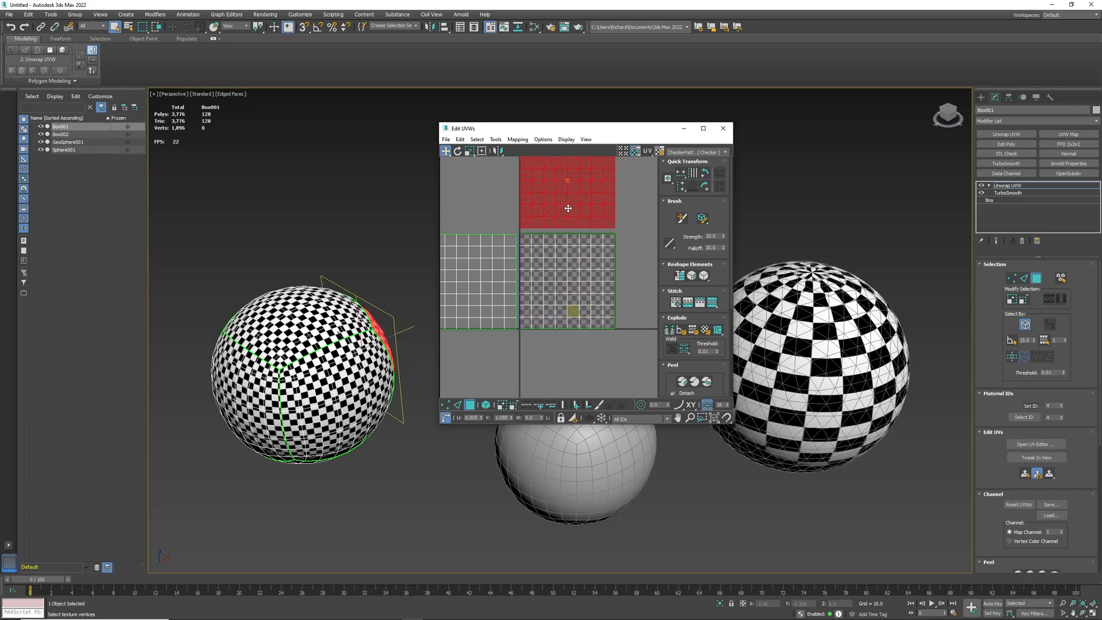
pyautogui.click(510, 236)
pyautogui.moveTo(510, 235); pyautogui.dragTo(512, 242)
pyautogui.hotkey('ctrl', 'z')
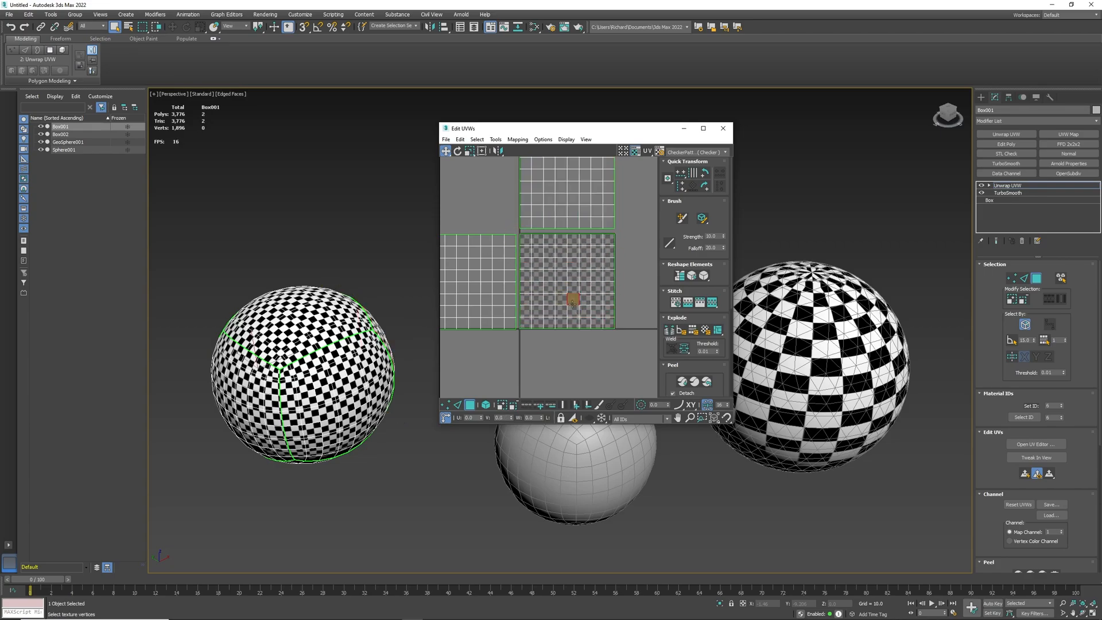
pyautogui.doubleClick(572, 310)
pyautogui.moveTo(576, 310); pyautogui.dragTo(478, 210)
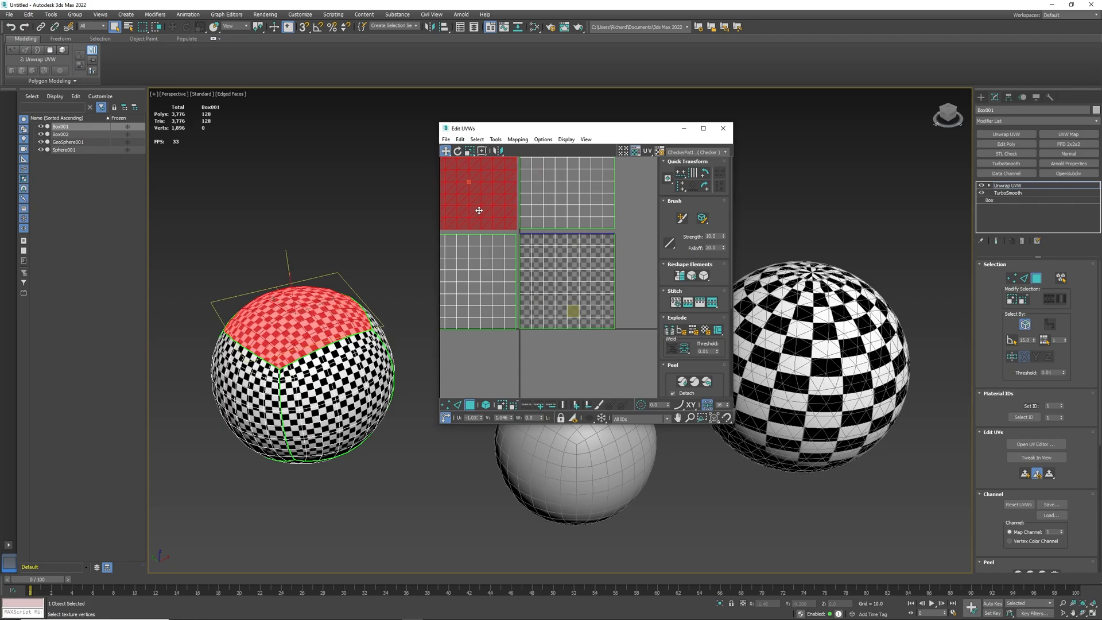
# Move two further stacked UV shells off the checker tile, one directly below it and one to its right
pyautogui.click(560, 310)
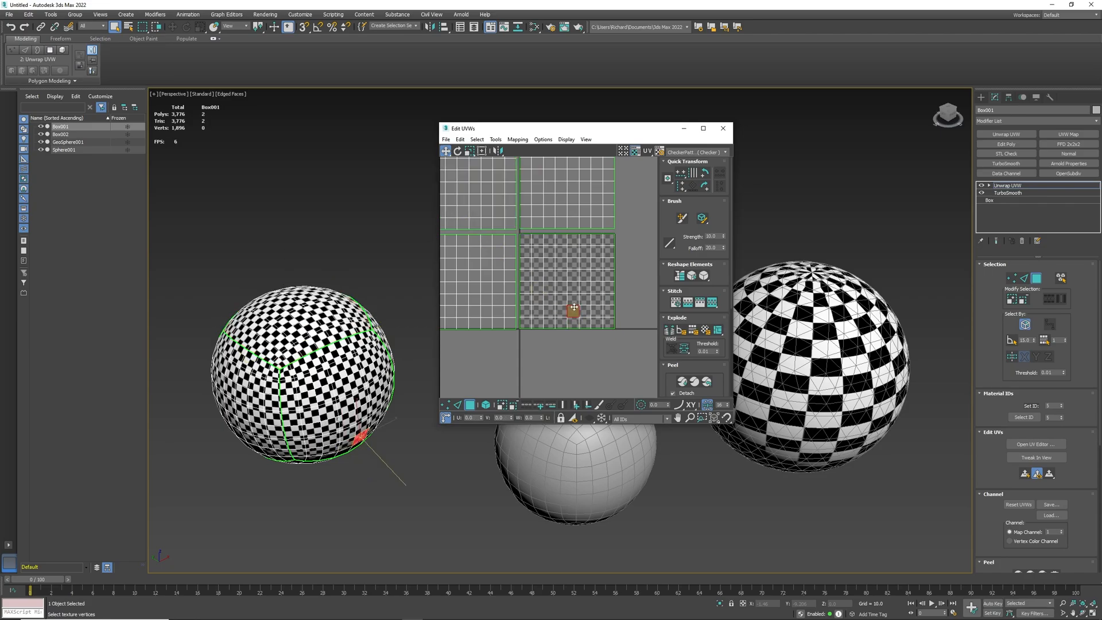
pyautogui.doubleClick(572, 308)
pyautogui.moveTo(567, 283); pyautogui.dragTo(566, 377)
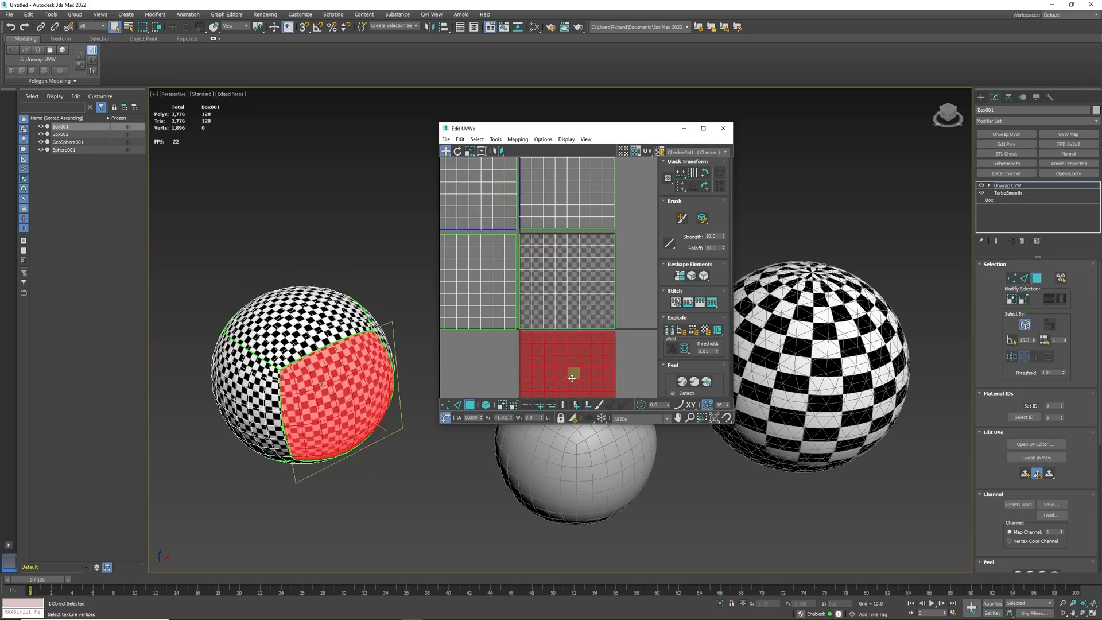
pyautogui.doubleClick(570, 300)
pyautogui.moveTo(569, 301); pyautogui.dragTo(647, 297)
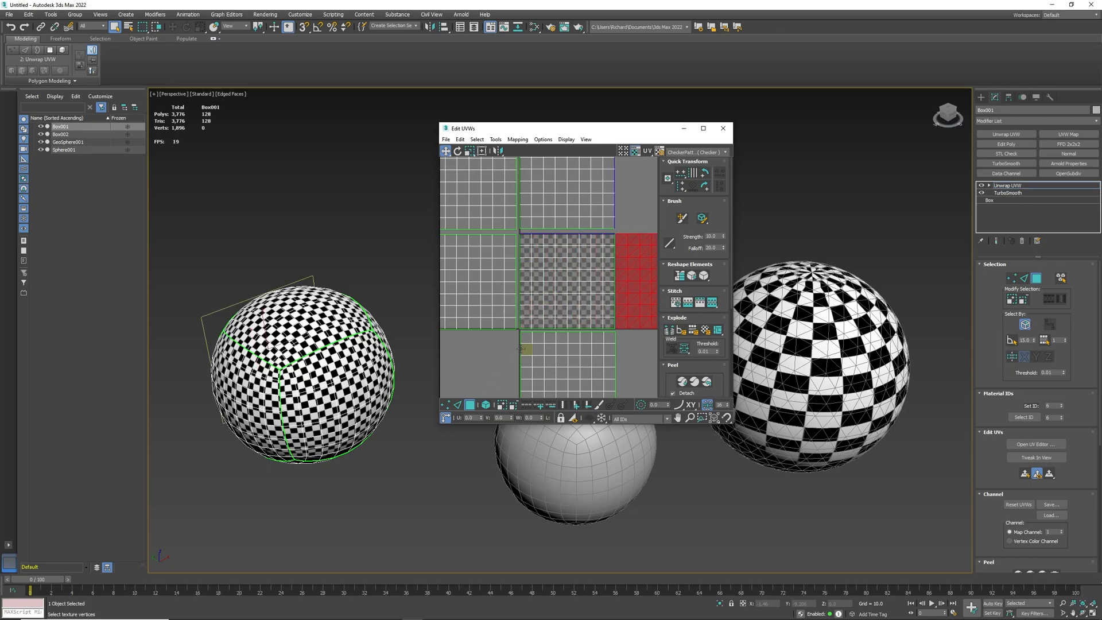
# Select the whole UV shell remaining in the checker tile and apply Relax to it
pyautogui.click(559, 306)
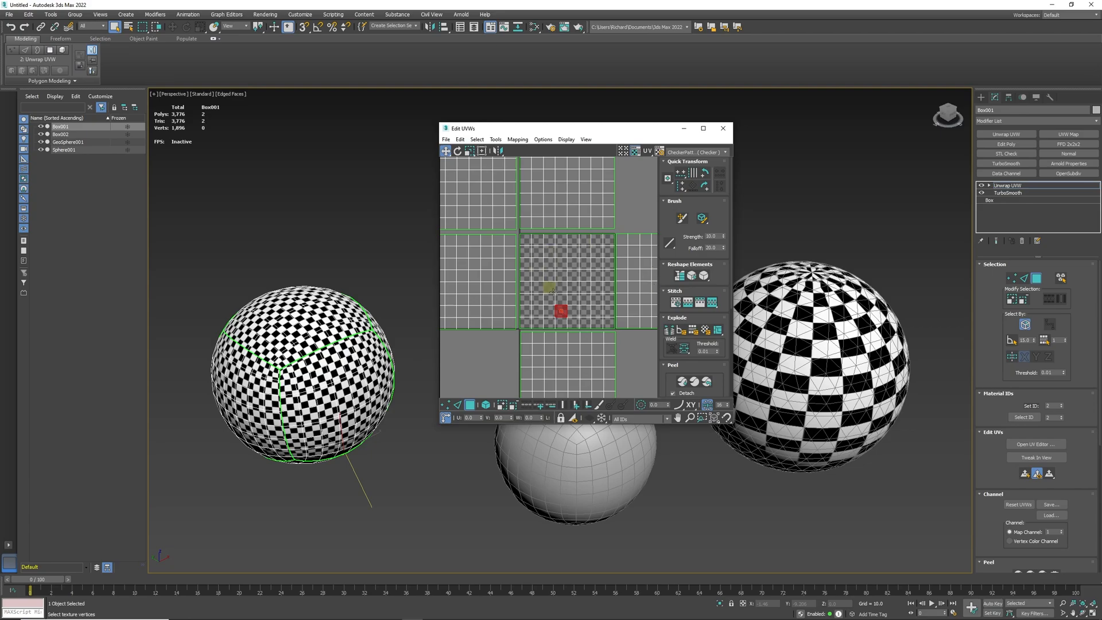
pyautogui.doubleClick(570, 299)
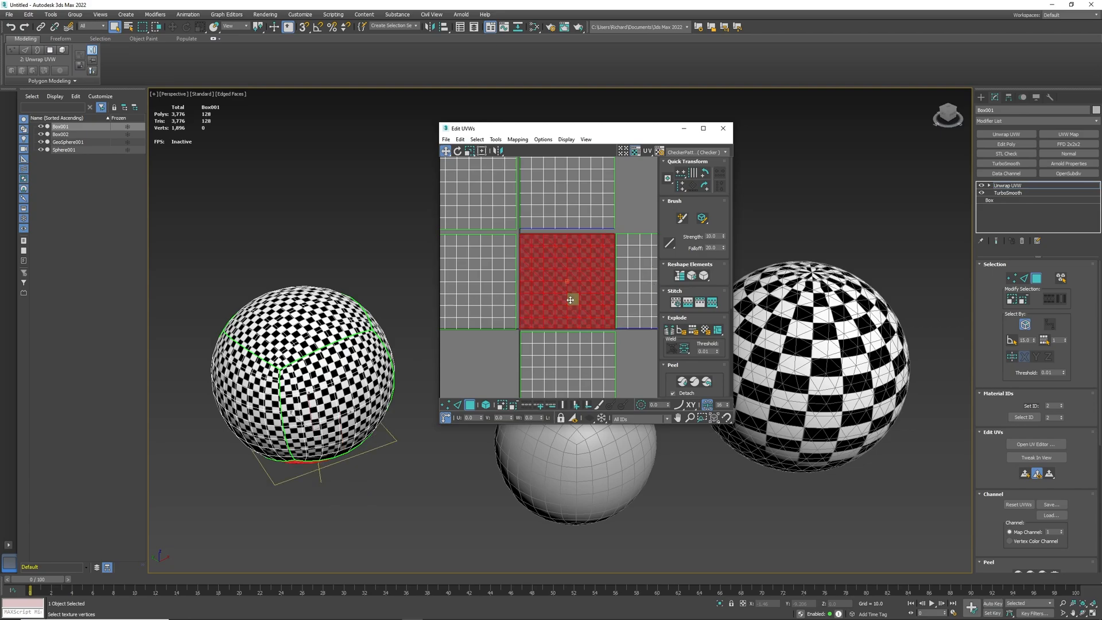
pyautogui.rightClick(554, 293)
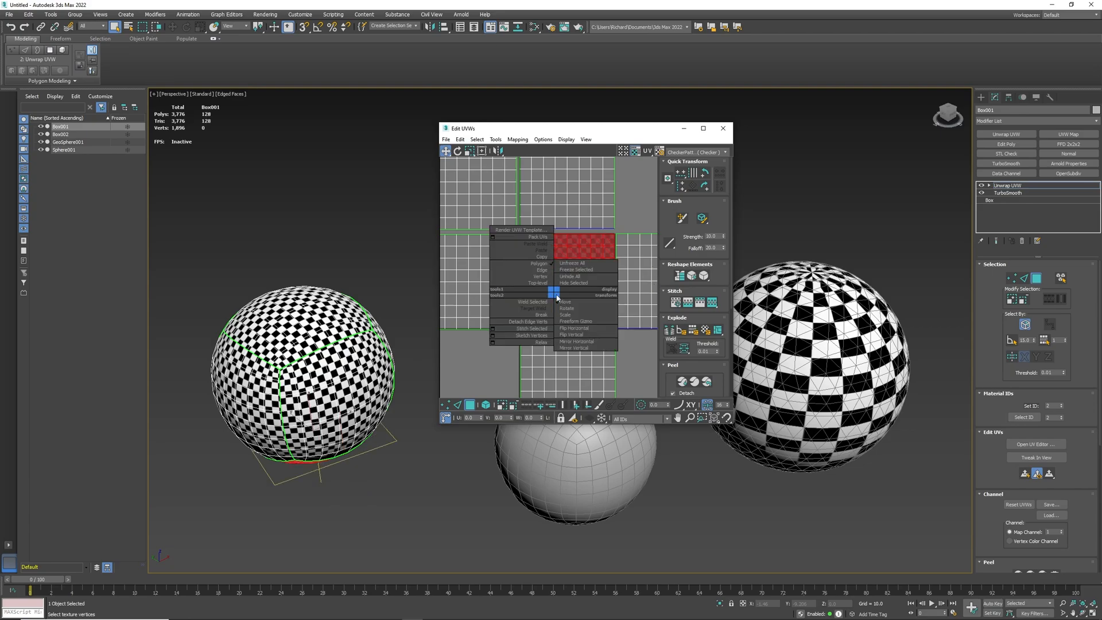
pyautogui.click(533, 342)
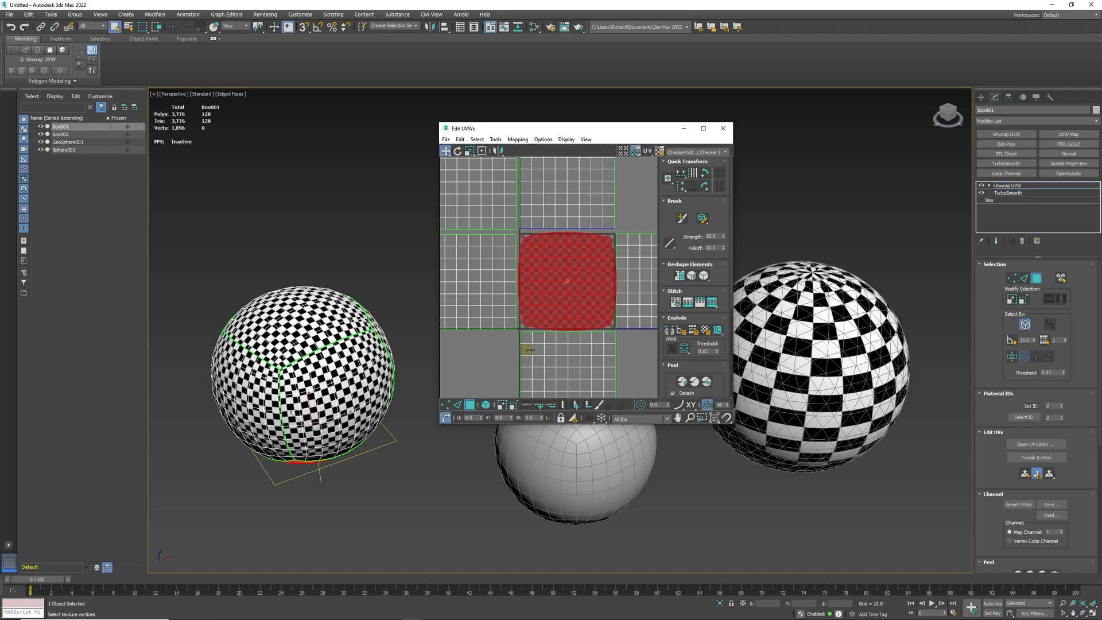
# Open the Relax Tool settings and relax the selected shell by polygon angles with 1000 iterations and amount 0.1
pyautogui.rightClick(566, 295)
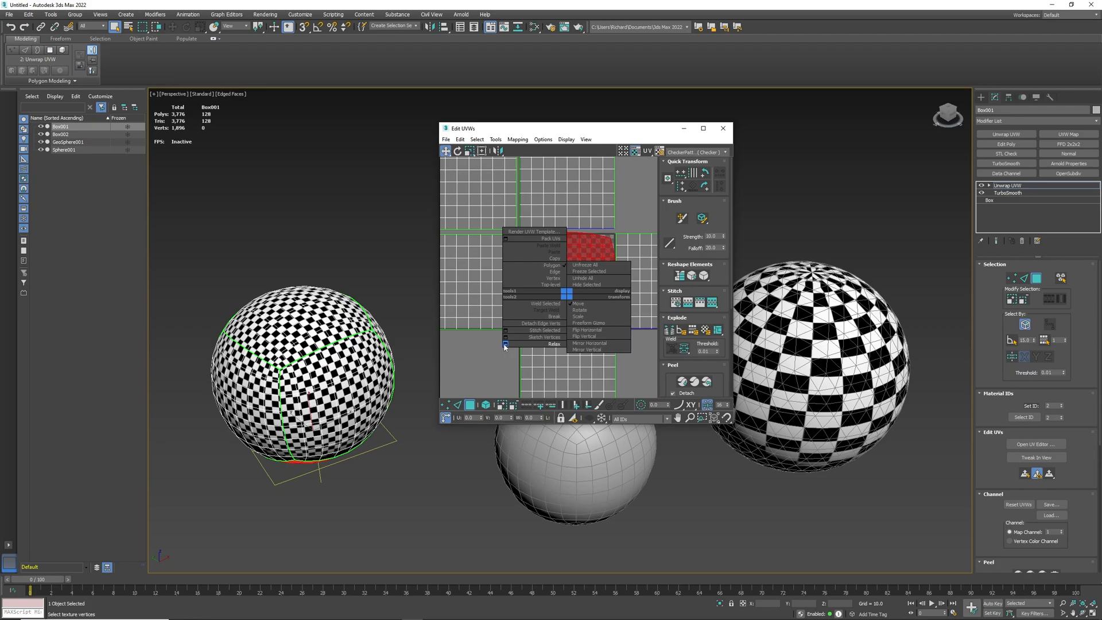
pyautogui.click(521, 343)
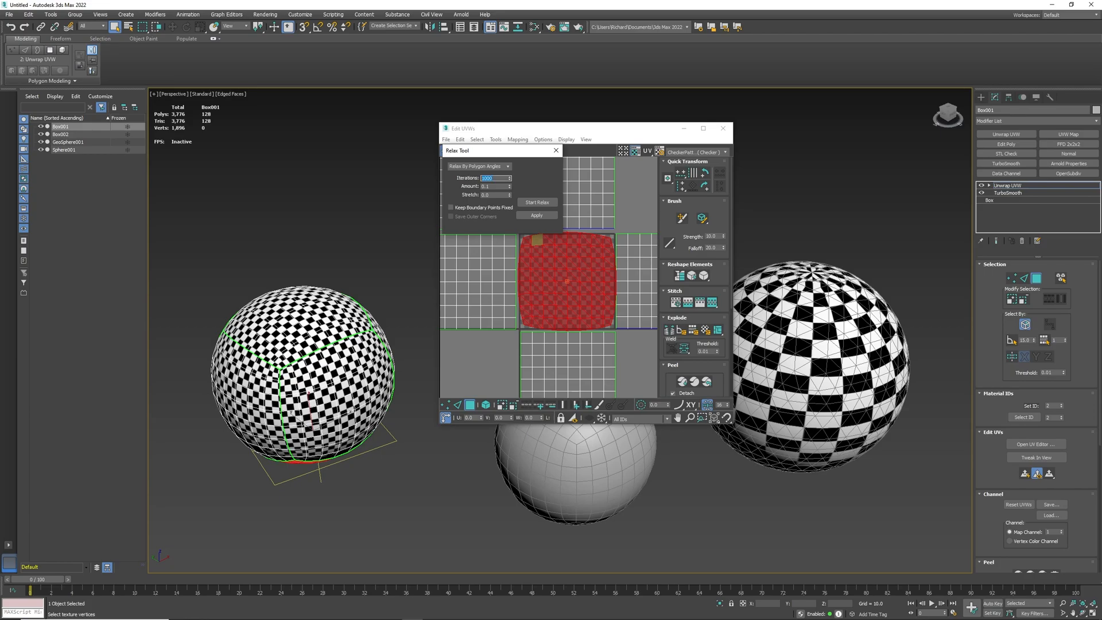
pyautogui.click(538, 203)
pyautogui.click(537, 203)
# Relax the selected shell by edge angles, close the Relax Tool and rotate the shell slightly to straighten it
pyautogui.click(508, 166)
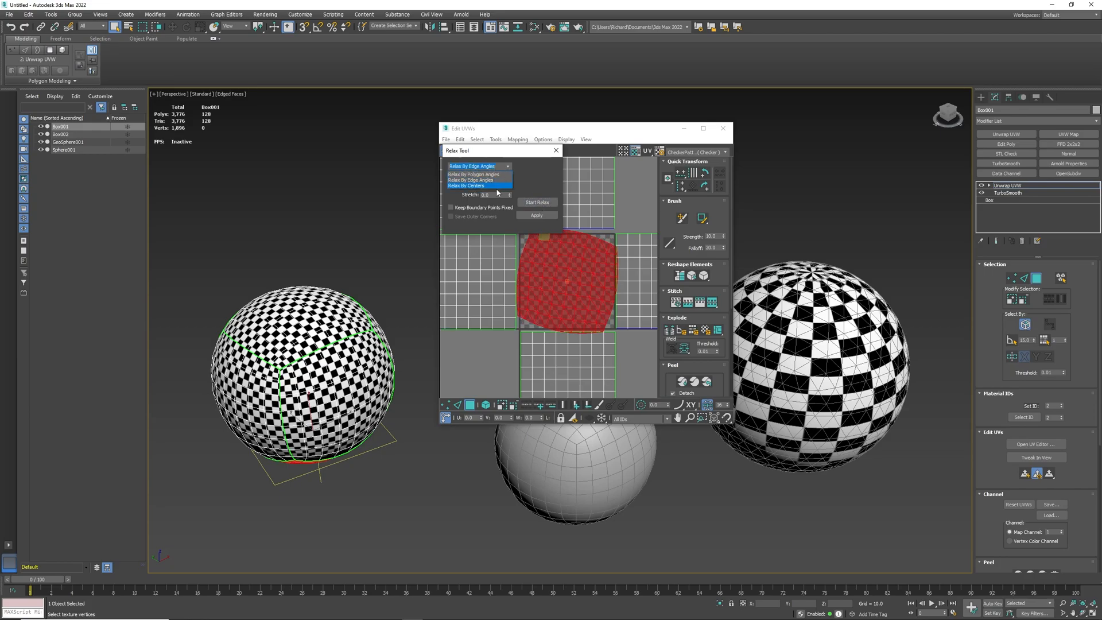
pyautogui.click(494, 180)
pyautogui.click(537, 216)
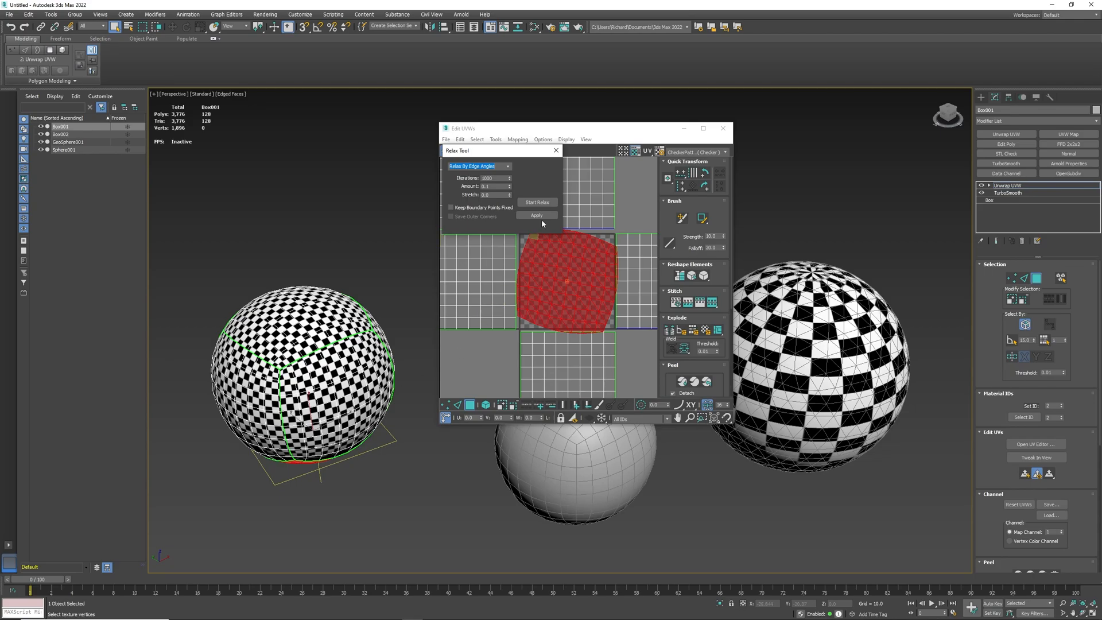
pyautogui.click(543, 202)
pyautogui.click(555, 150)
pyautogui.press('e')
pyautogui.moveTo(575, 302); pyautogui.dragTo(597, 305)
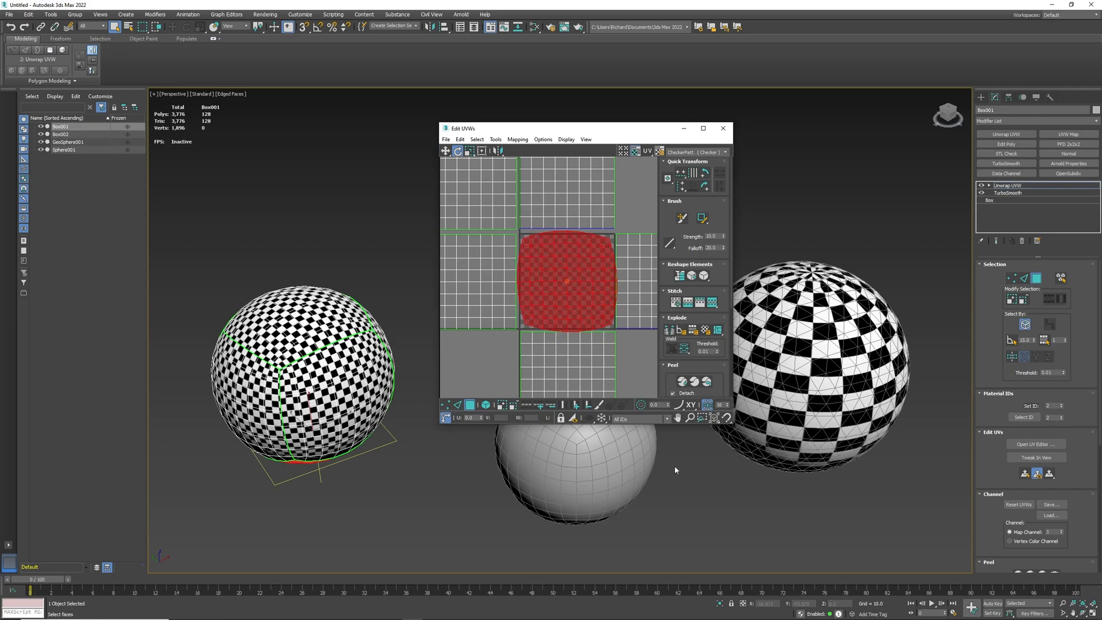
# Close the UV editor and leave polygon selection on the box-based sphere
pyautogui.click(722, 128)
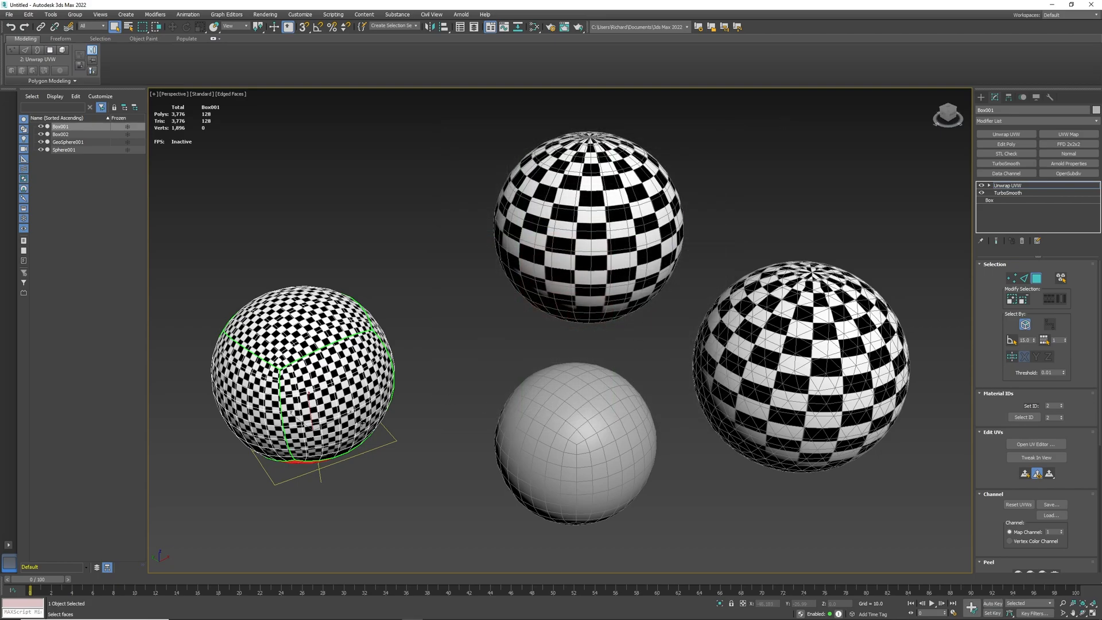
pyautogui.click(1036, 280)
pyautogui.click(430, 387)
pyautogui.click(338, 388)
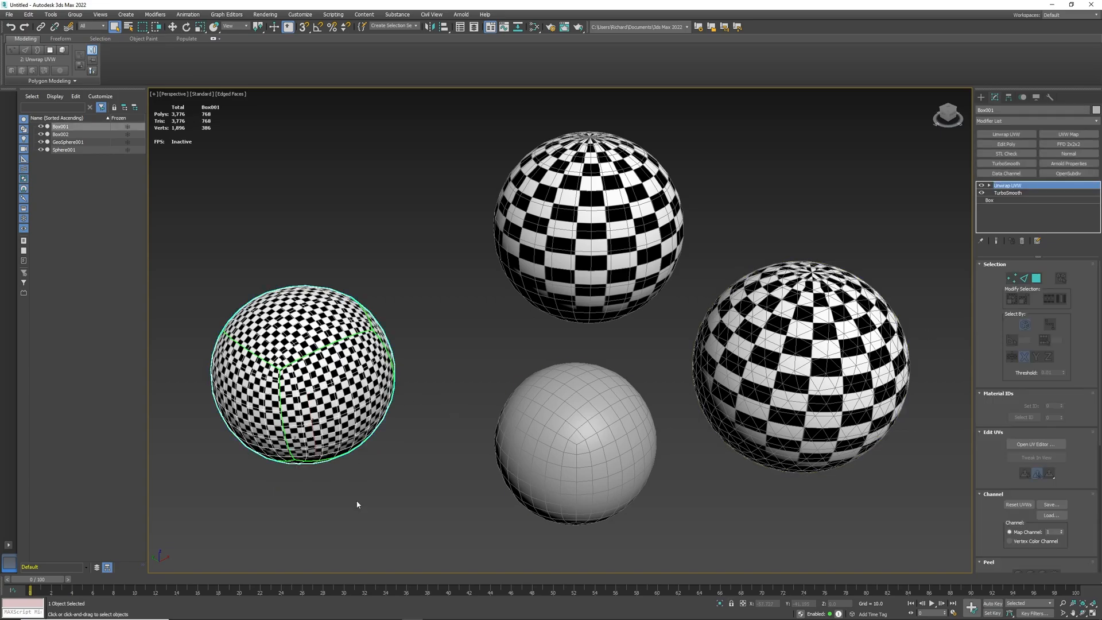